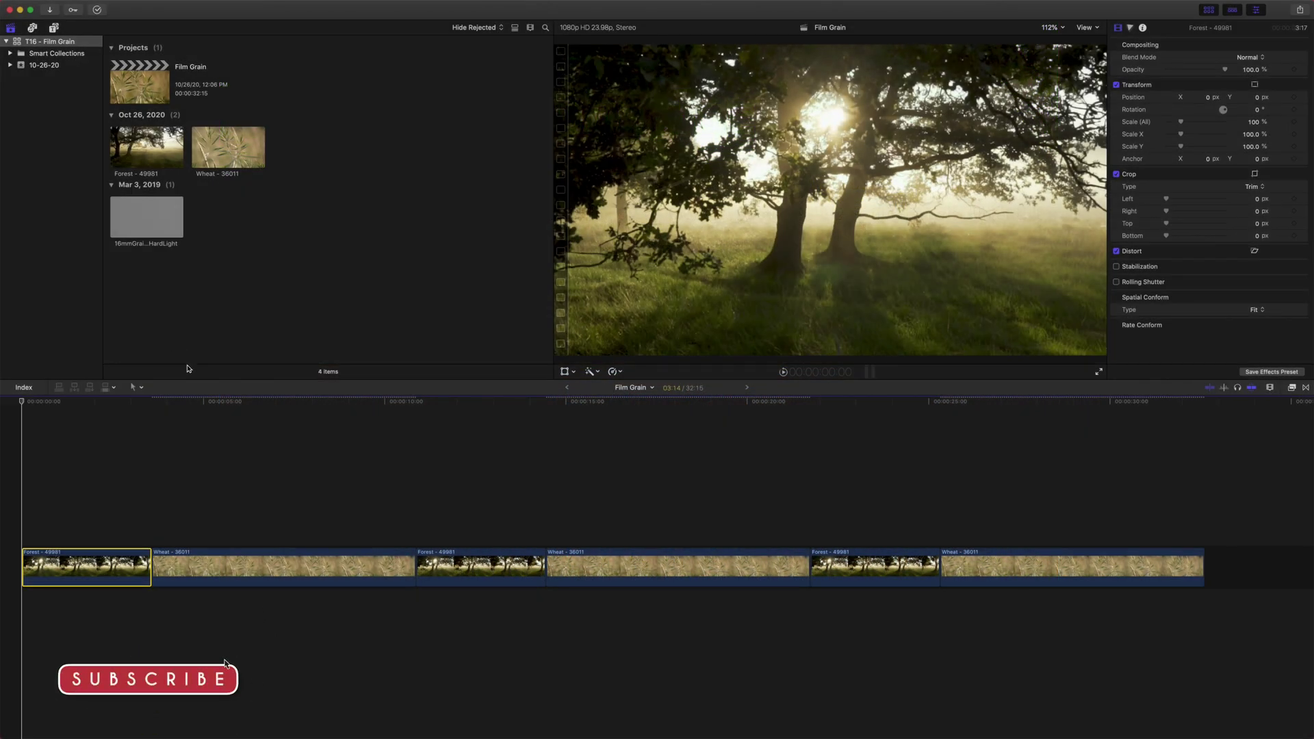
# Connect the 16mm grain clip above the first Forest clip in Hard Light, copy it, and blade at the footage's end.
pyautogui.moveTo(152, 218); pyautogui.dragTo(30, 518)
pyautogui.click(1250, 58)
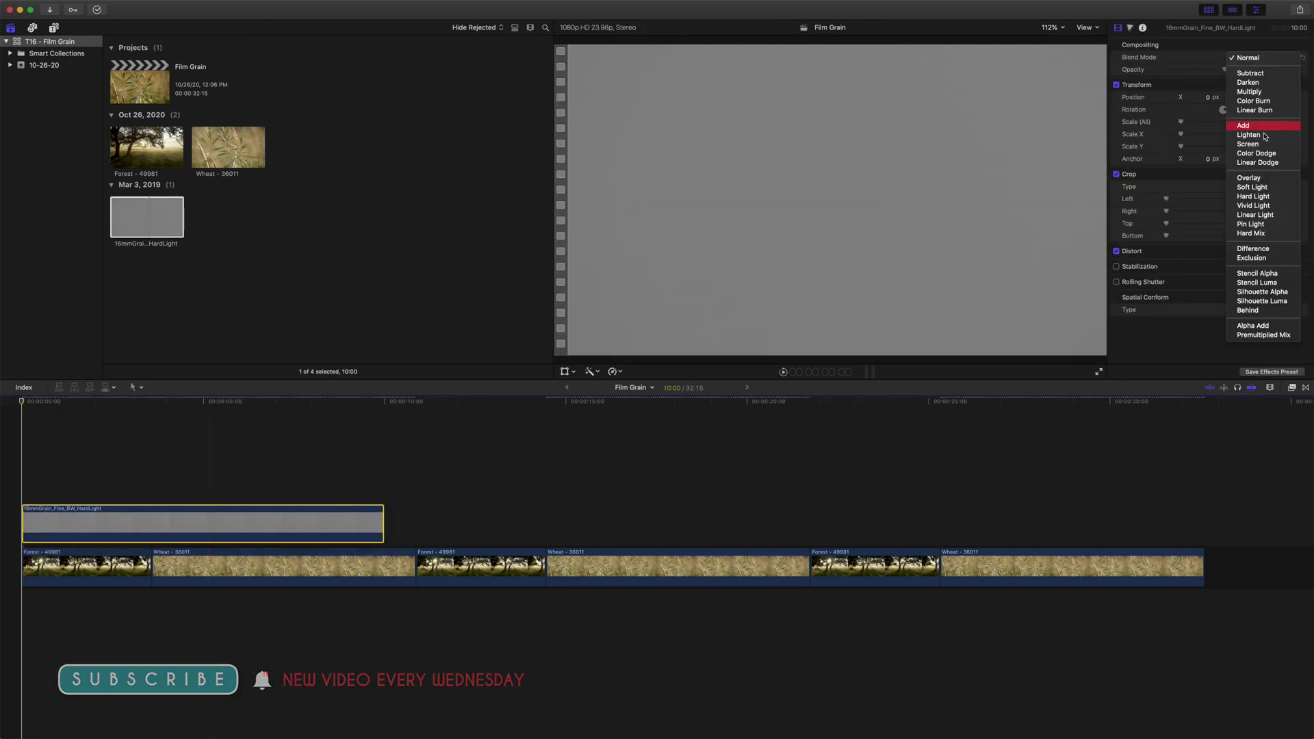
pyautogui.click(1264, 196)
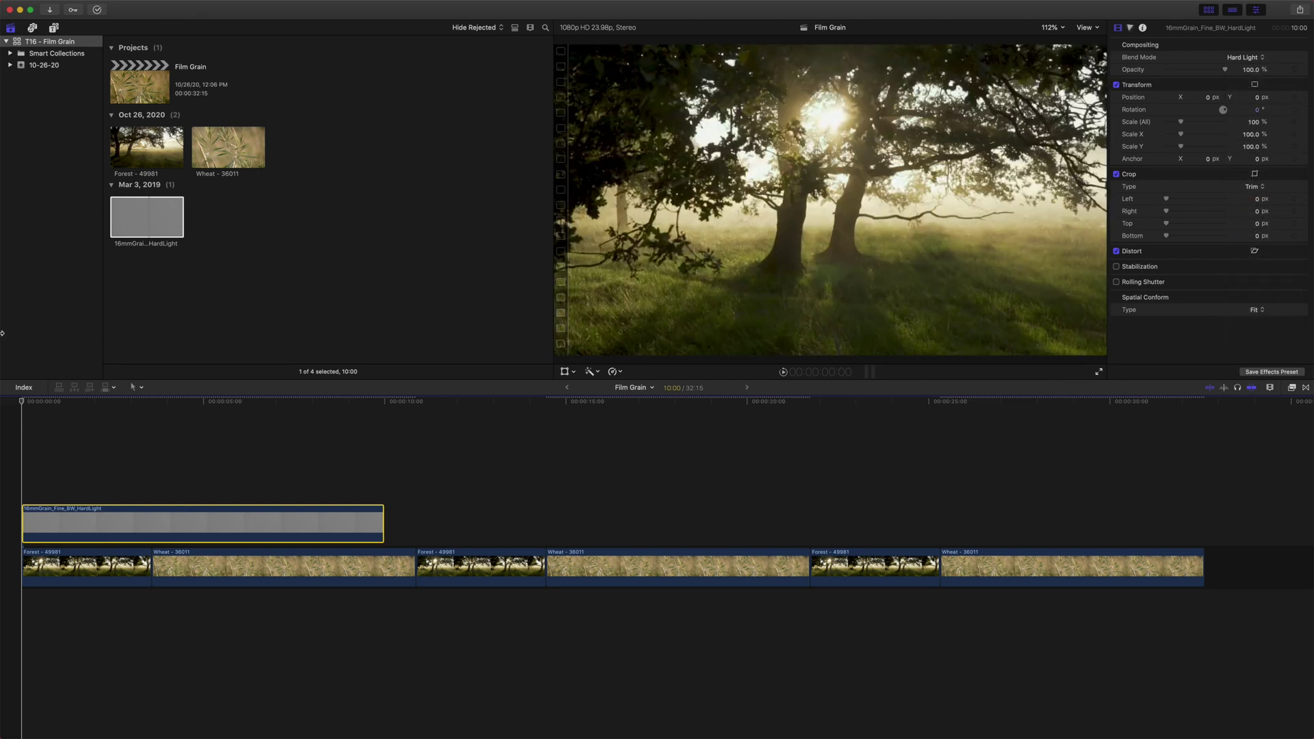
pyautogui.moveTo(81, 523); pyautogui.dragTo(1259, 610)
pyautogui.press('super+b')
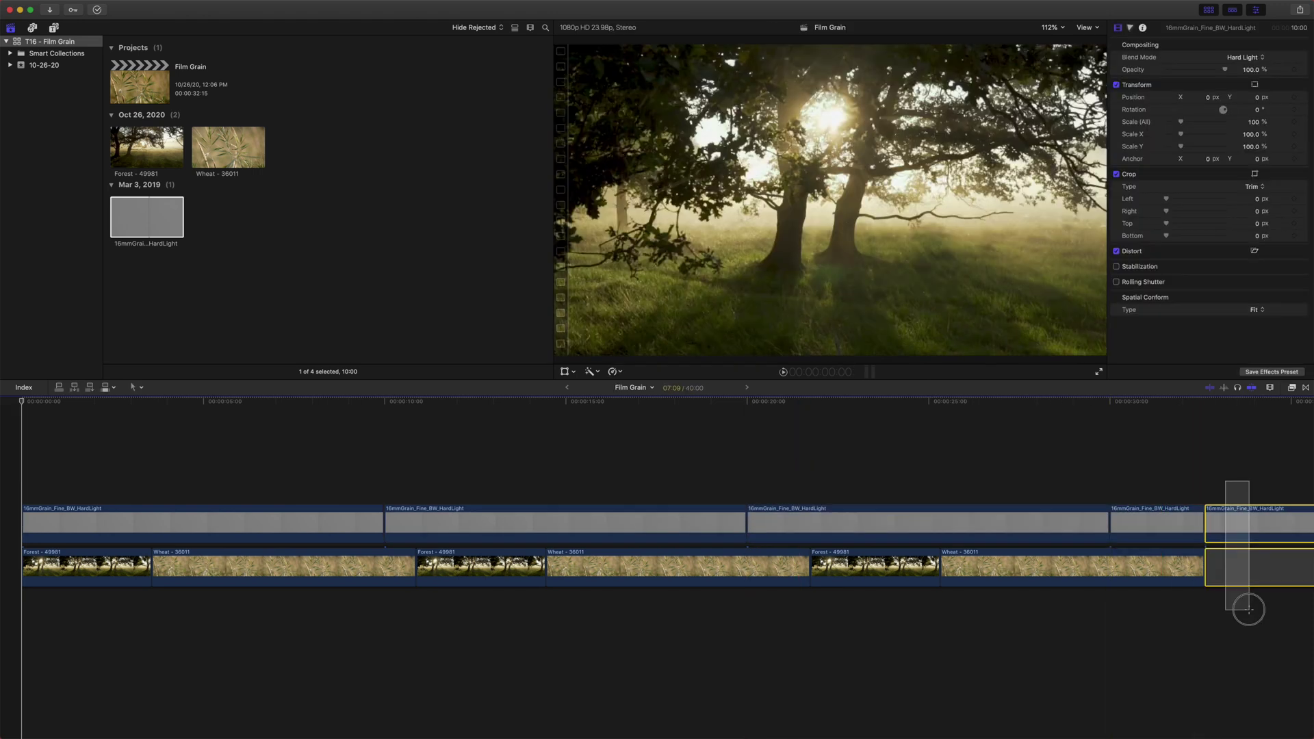
# Delete the overhanging grain piece and undo the accidental move of the Forest clip.
pyautogui.press('Delete')
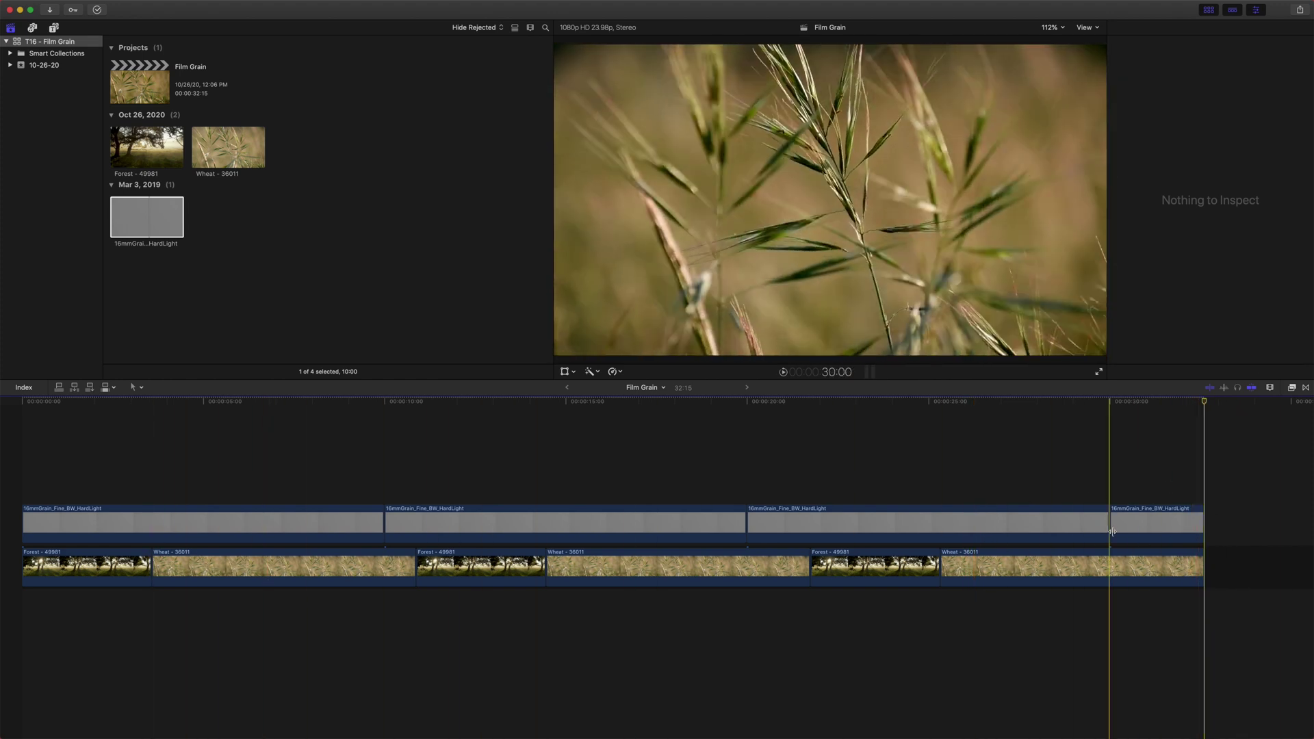
pyautogui.click(1100, 565)
pyautogui.moveTo(876, 565); pyautogui.dragTo(741, 580)
pyautogui.press('super+z')
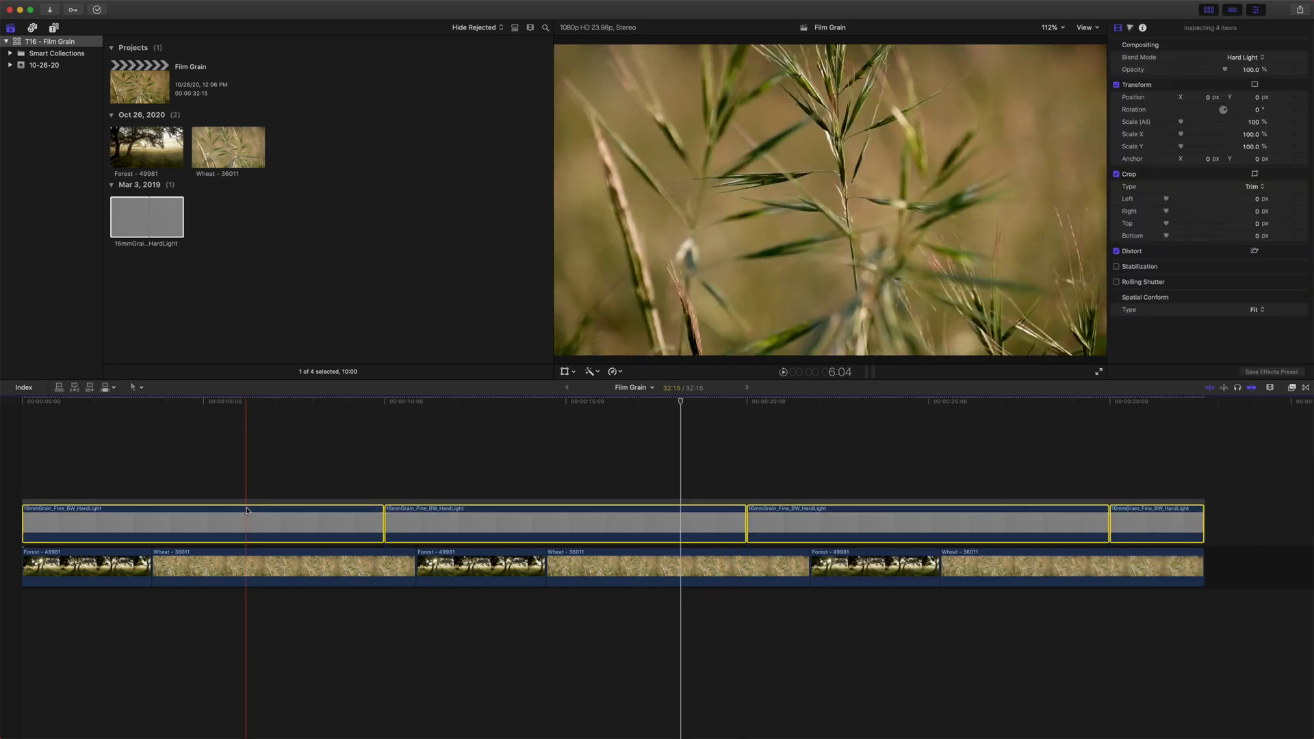
# Try a 'Film Grain Clip' compound clip, undo it, and extend the Film Grain generator to the end.
pyautogui.hotkey('alt', 'g')
pyautogui.write('Film Grain Clip')
pyautogui.press('Return')
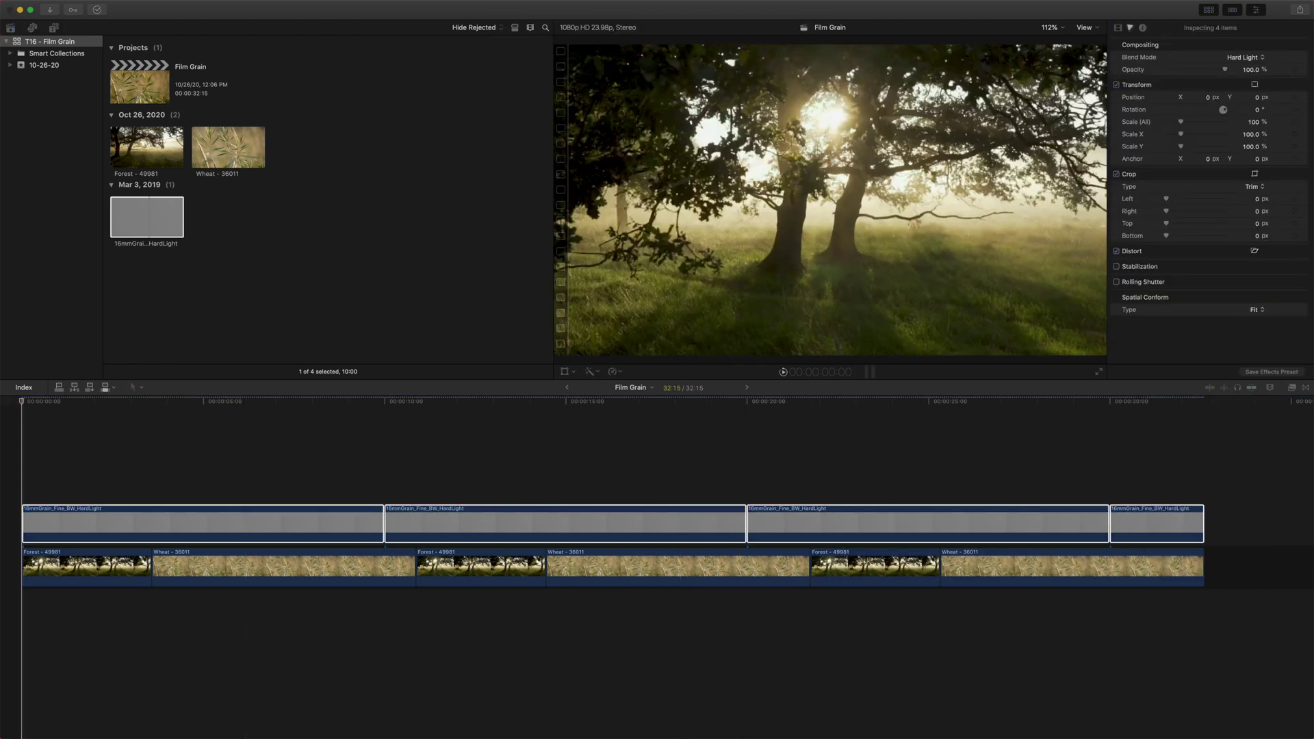
pyautogui.press('space')
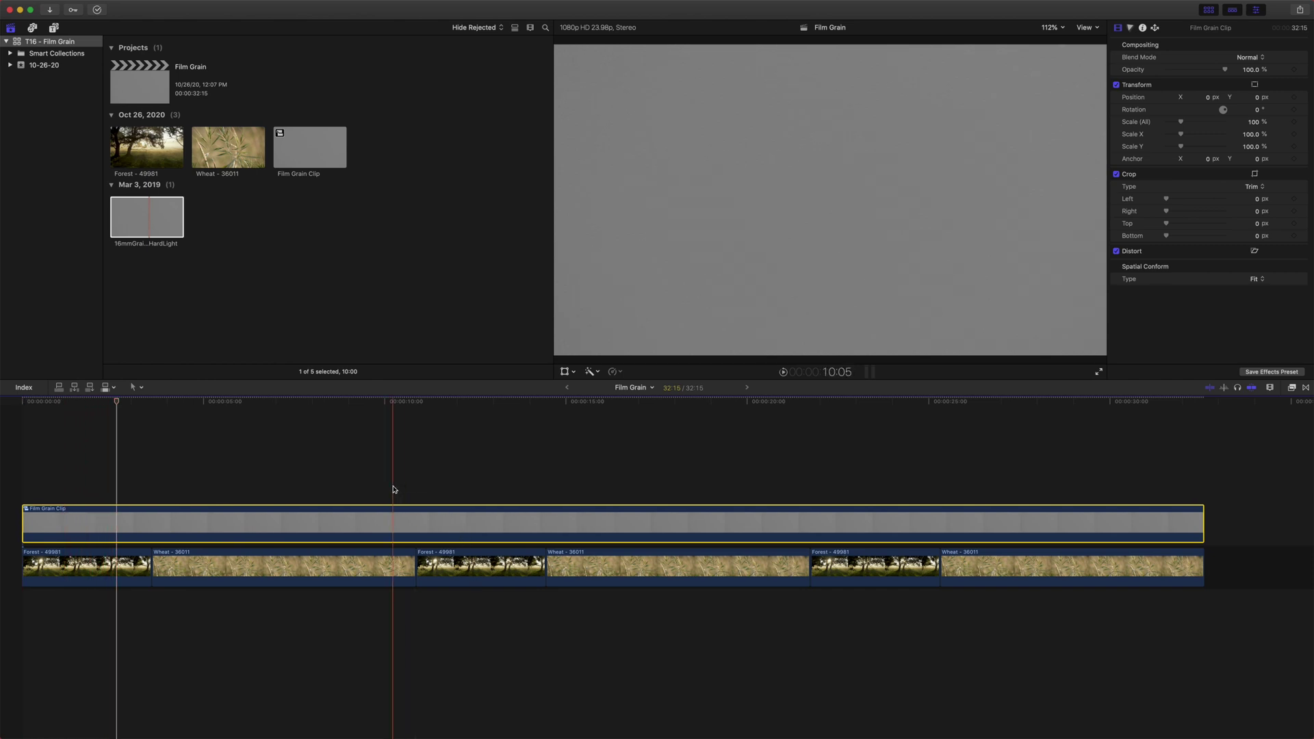
pyautogui.press('super+z')
pyautogui.click(2, 406)
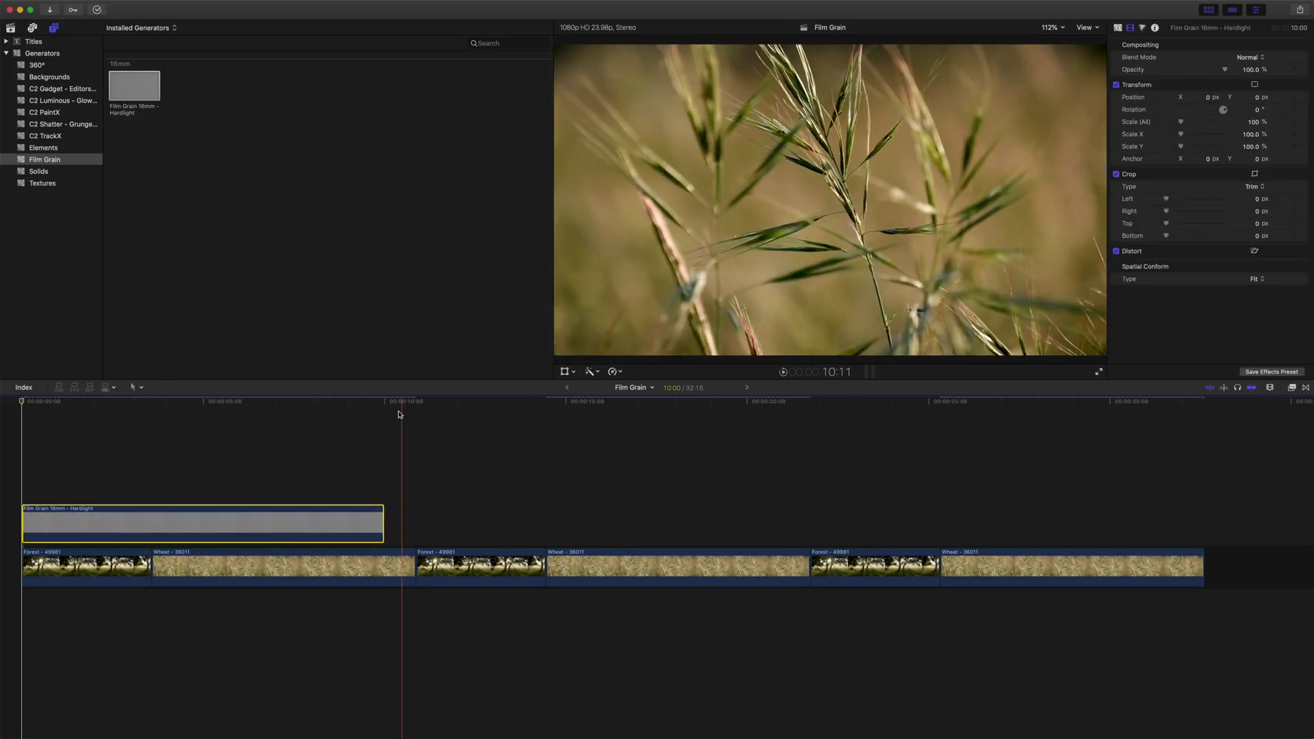
pyautogui.moveTo(381, 523); pyautogui.dragTo(1201, 522)
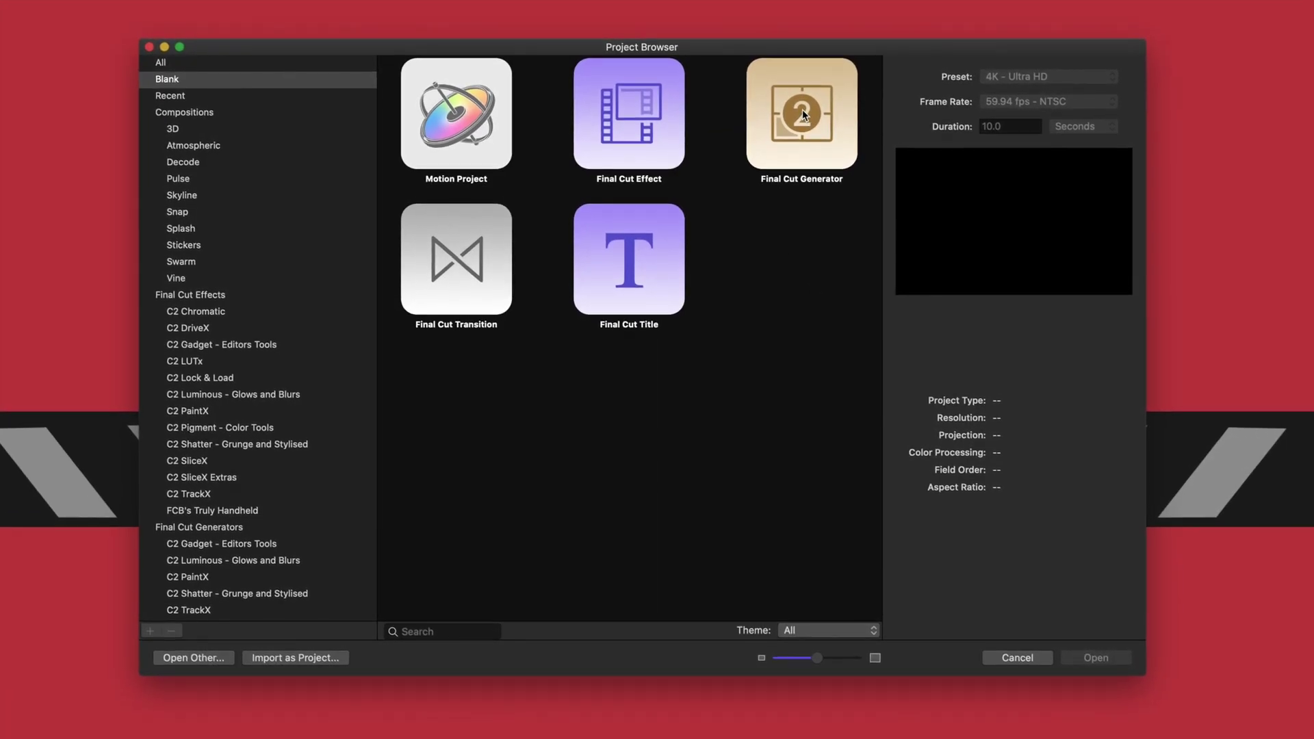
# Create a Final Cut Generator project at 4K - Ultra HD, 29.97 fps NTSC, 10.0 seconds long.
pyautogui.click(810, 135)
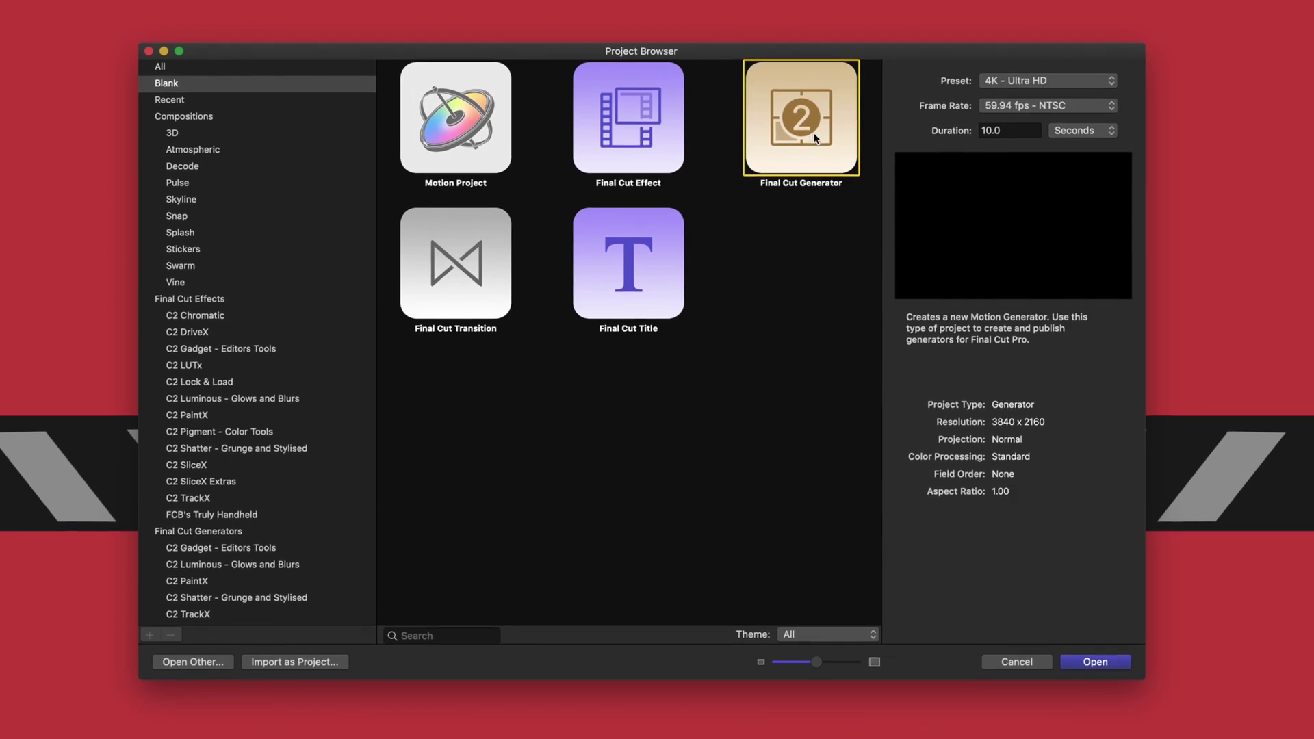
pyautogui.click(991, 83)
pyautogui.click(990, 85)
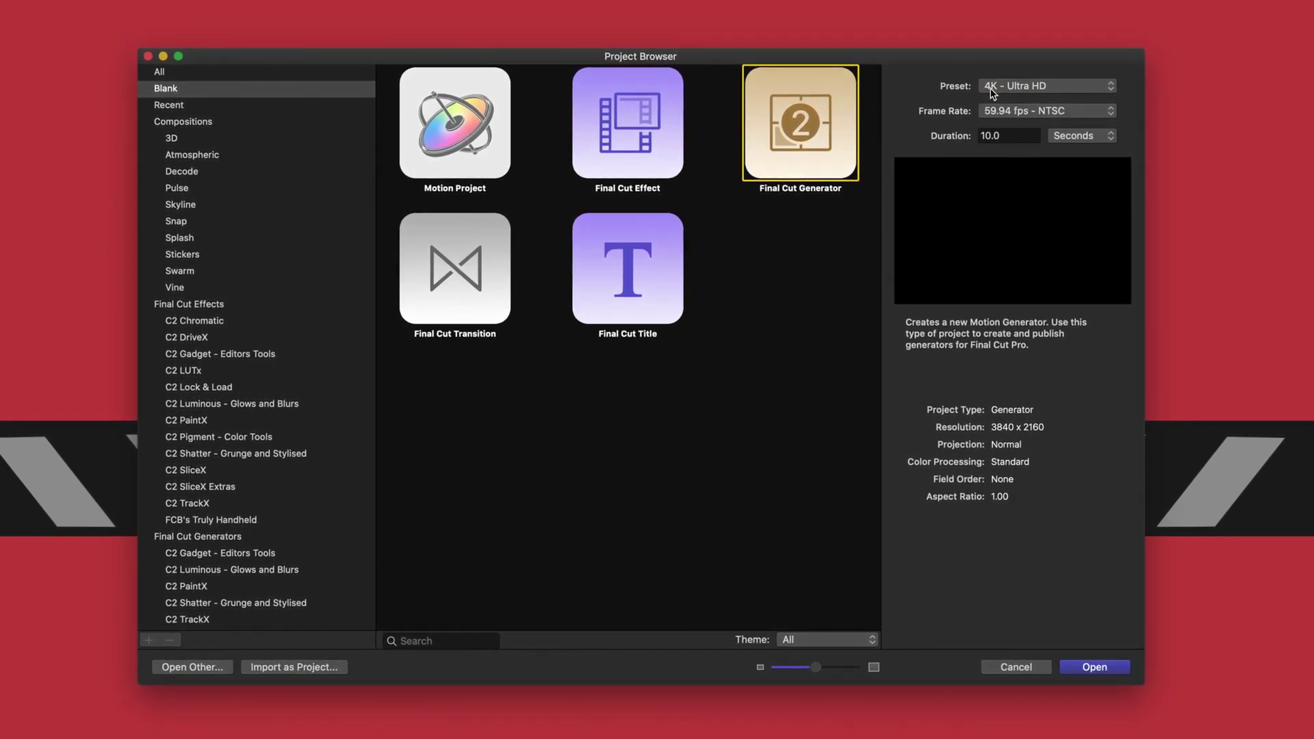
pyautogui.click(979, 113)
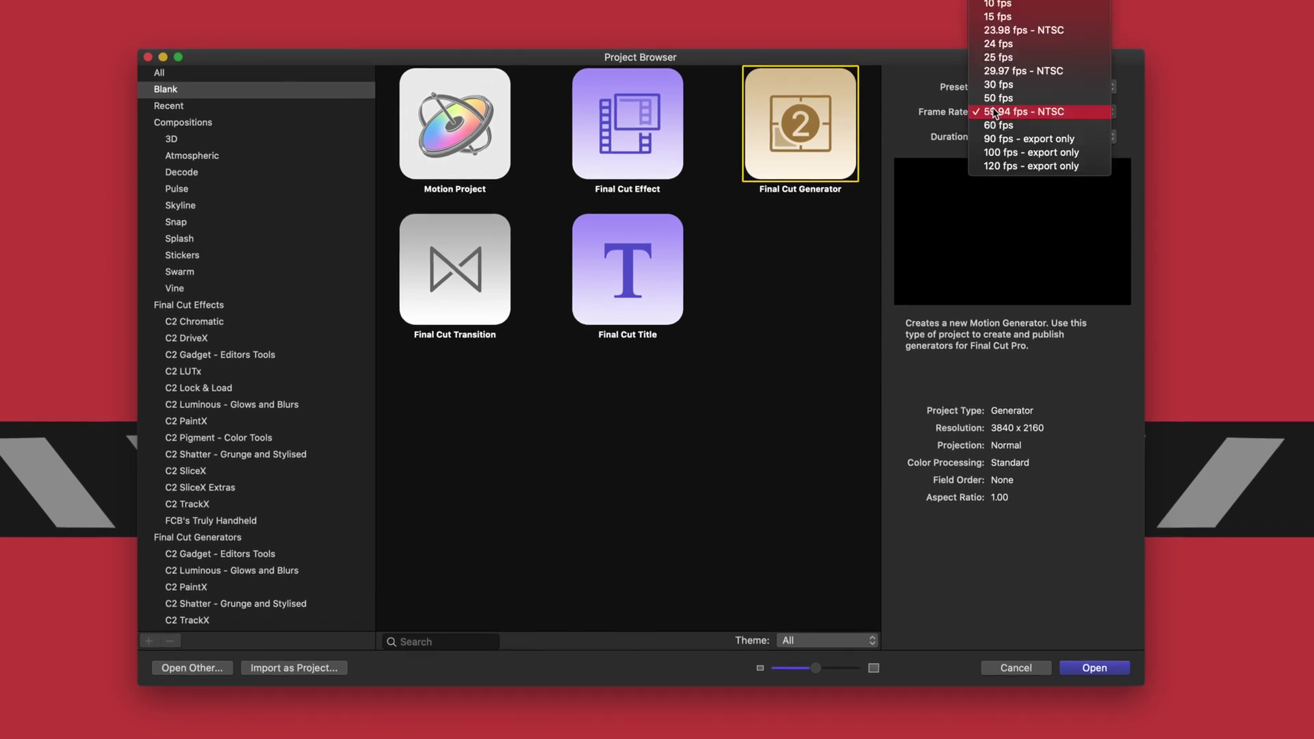
pyautogui.click(1001, 71)
pyautogui.click(993, 135)
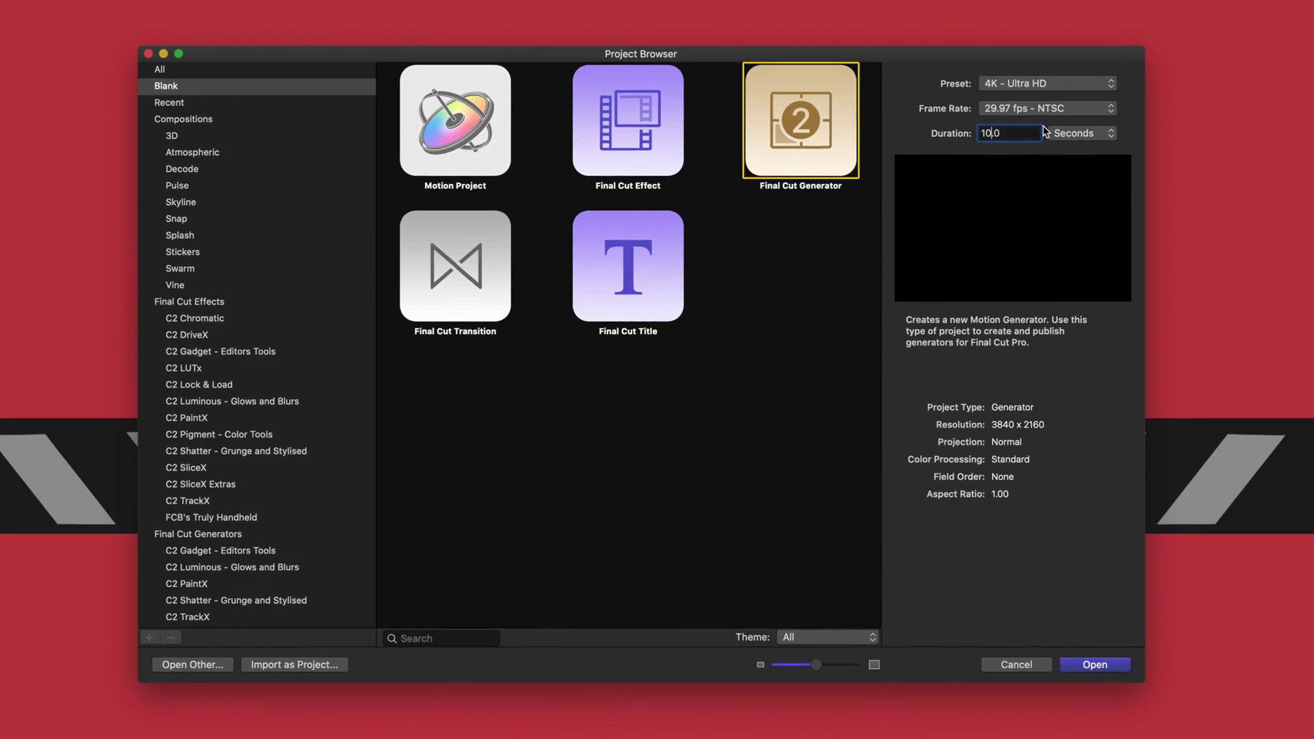
pyautogui.click(1087, 655)
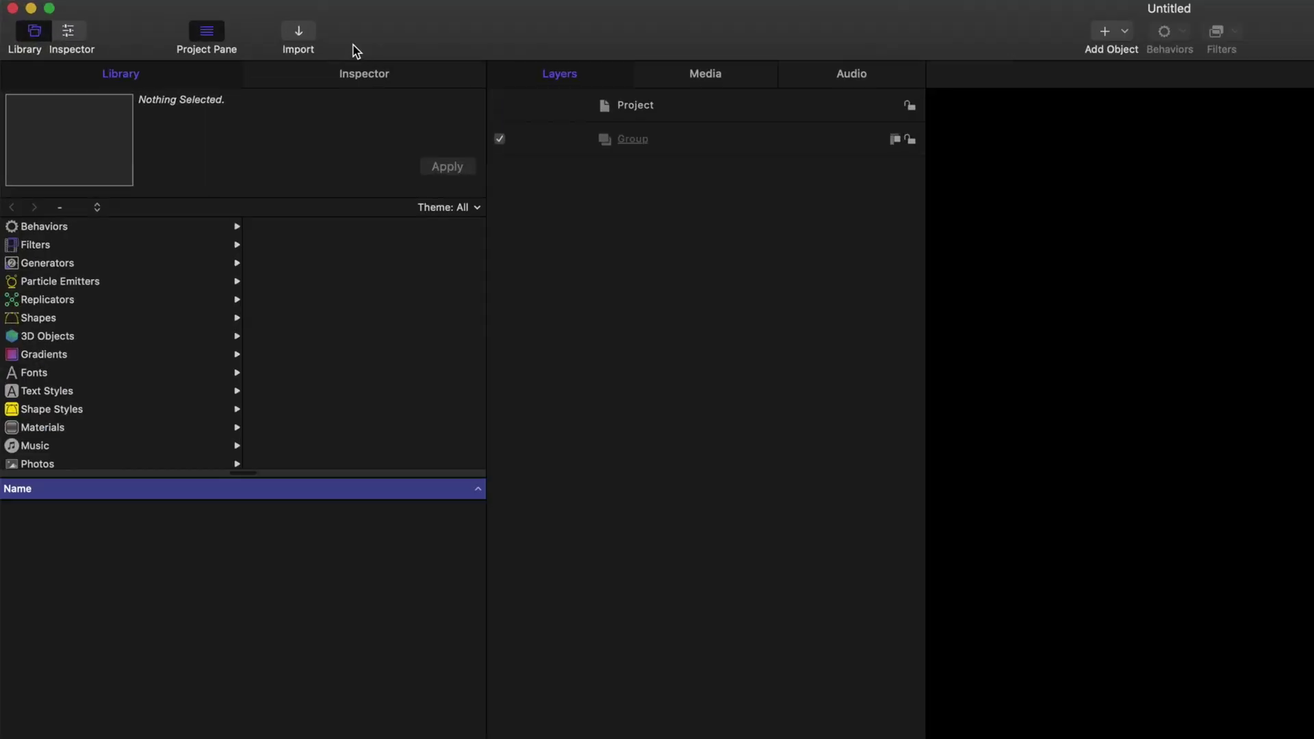
# Import the 16mm grain movie file into the generator project.
pyautogui.click(315, 36)
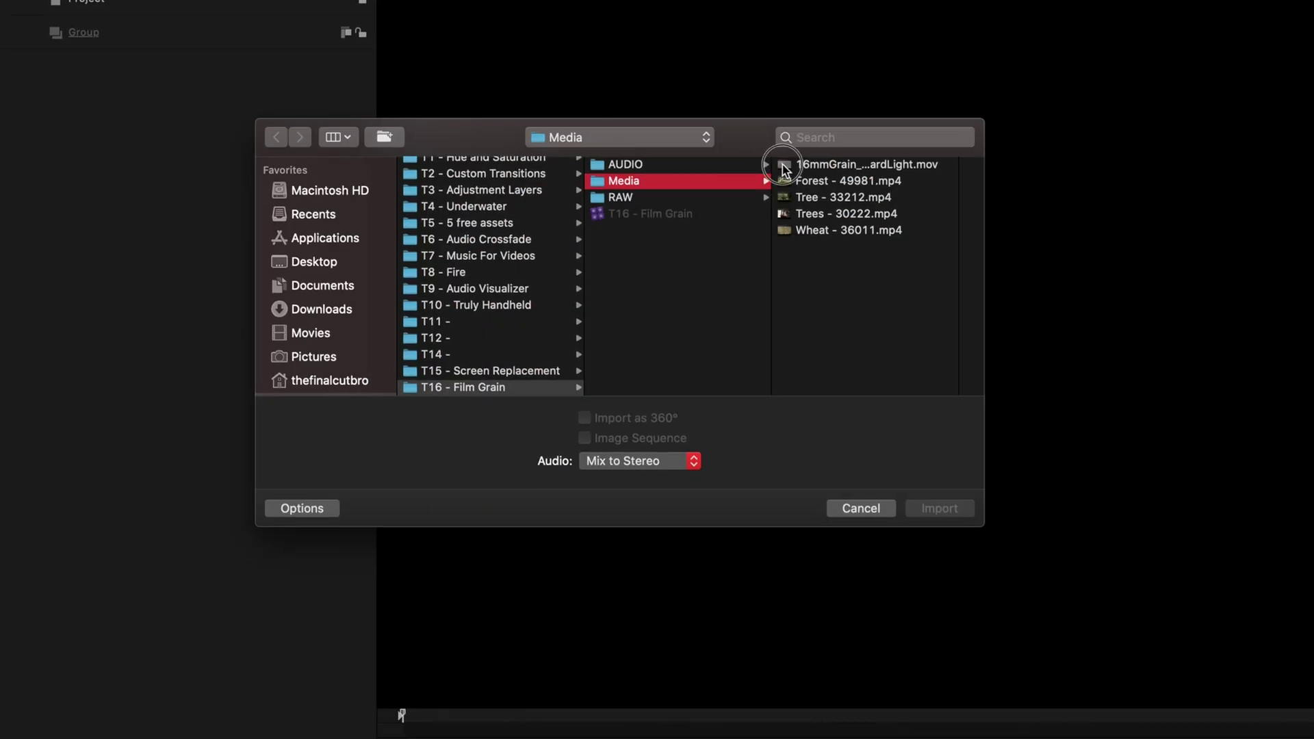
pyautogui.click(756, 165)
pyautogui.click(939, 507)
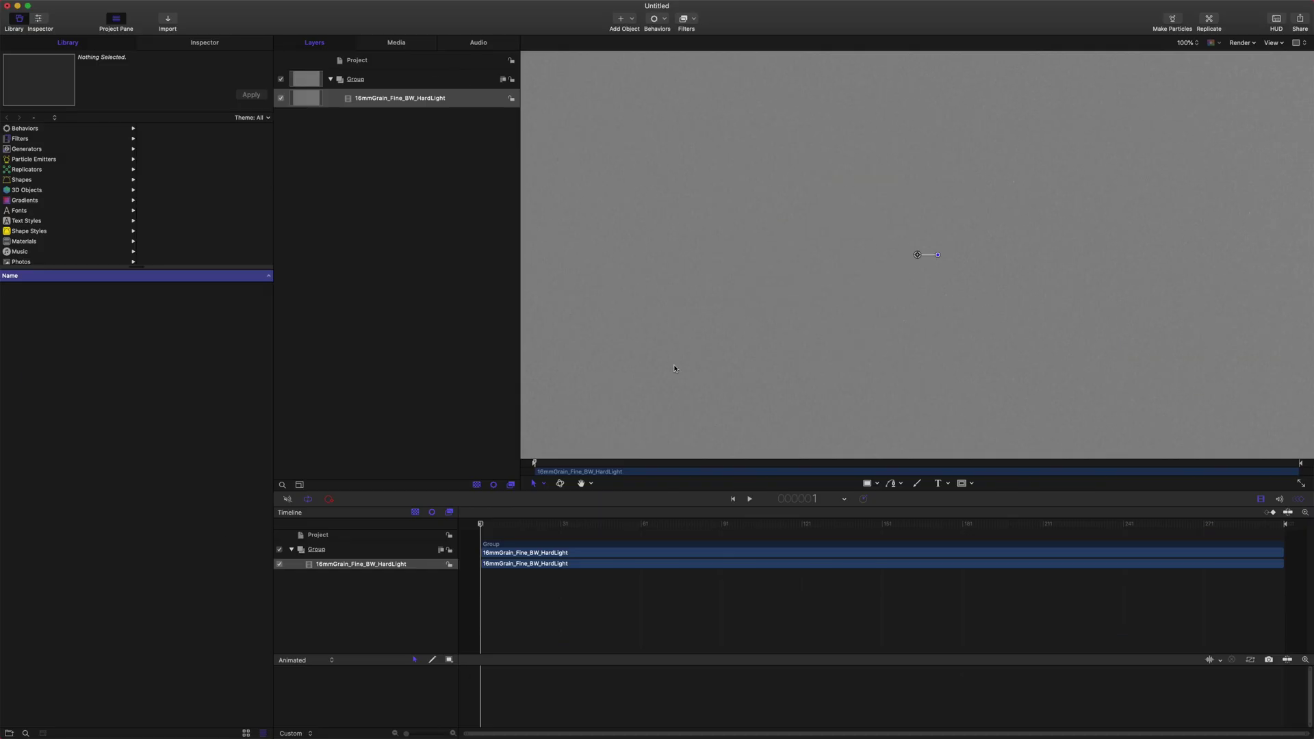
# Place a marker at frame 300, the timeline's end, and open its Edit Marker settings.
pyautogui.moveTo(568, 523); pyautogui.dragTo(1301, 533)
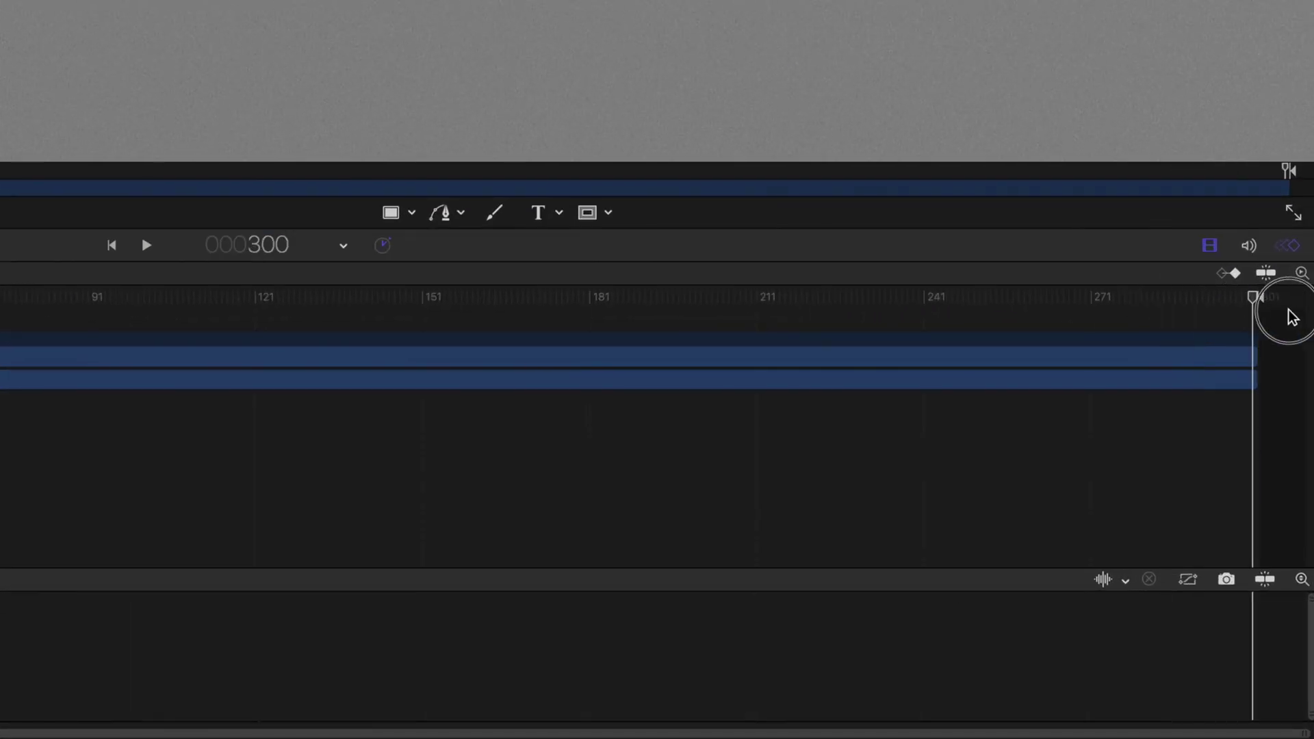
pyautogui.moveTo(1292, 316); pyautogui.dragTo(1298, 317)
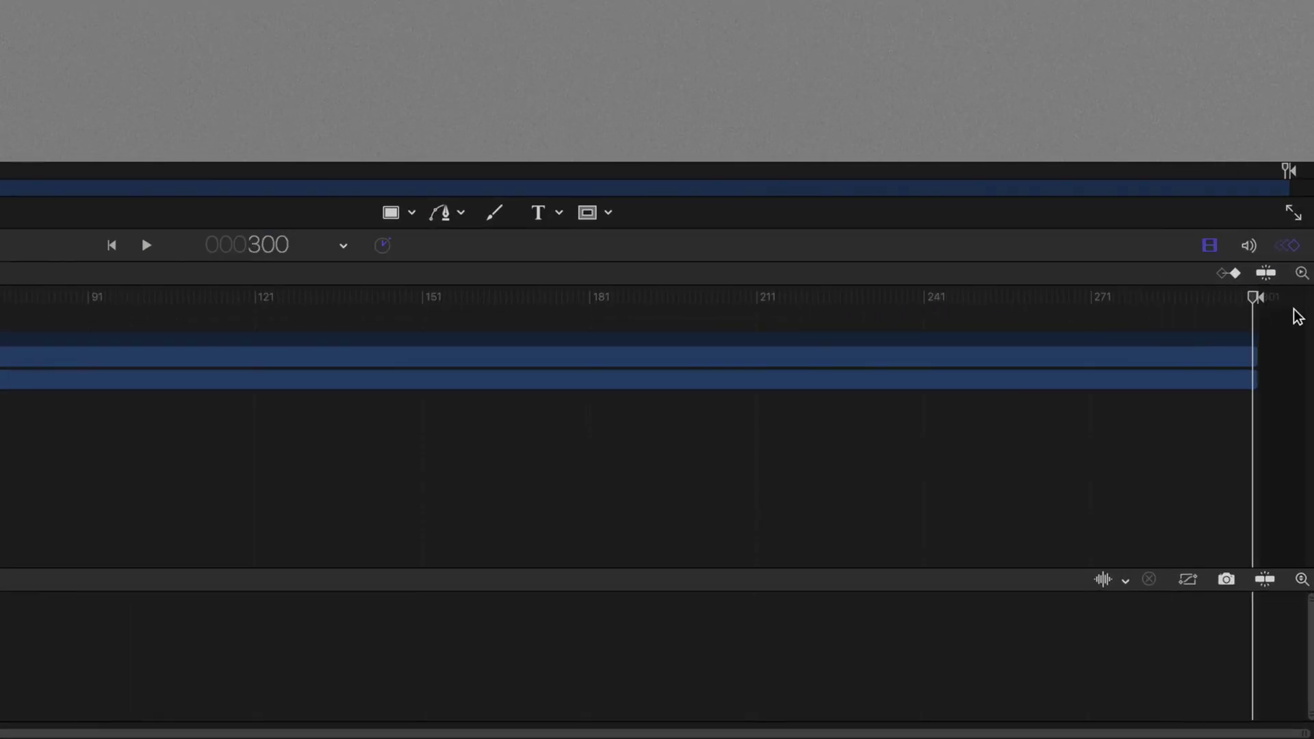
pyautogui.hotkey('shift', 'm')
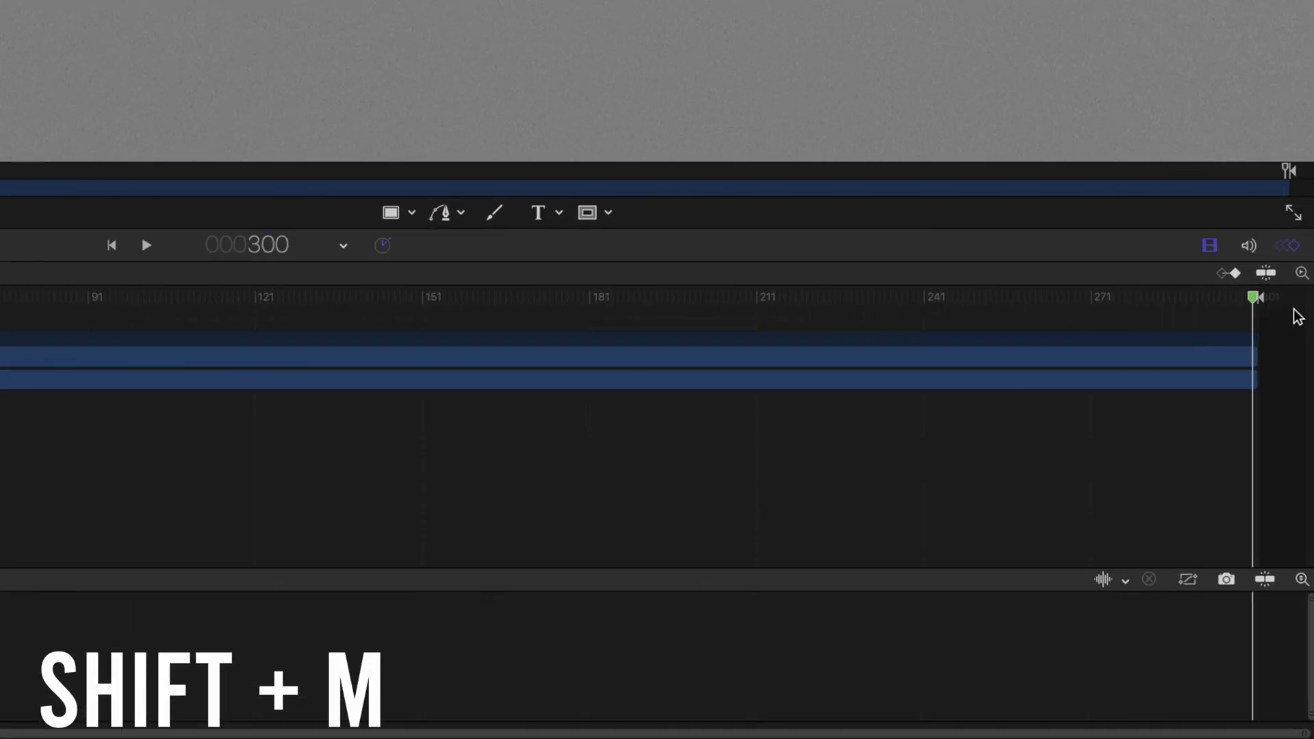
pyautogui.click(1158, 313)
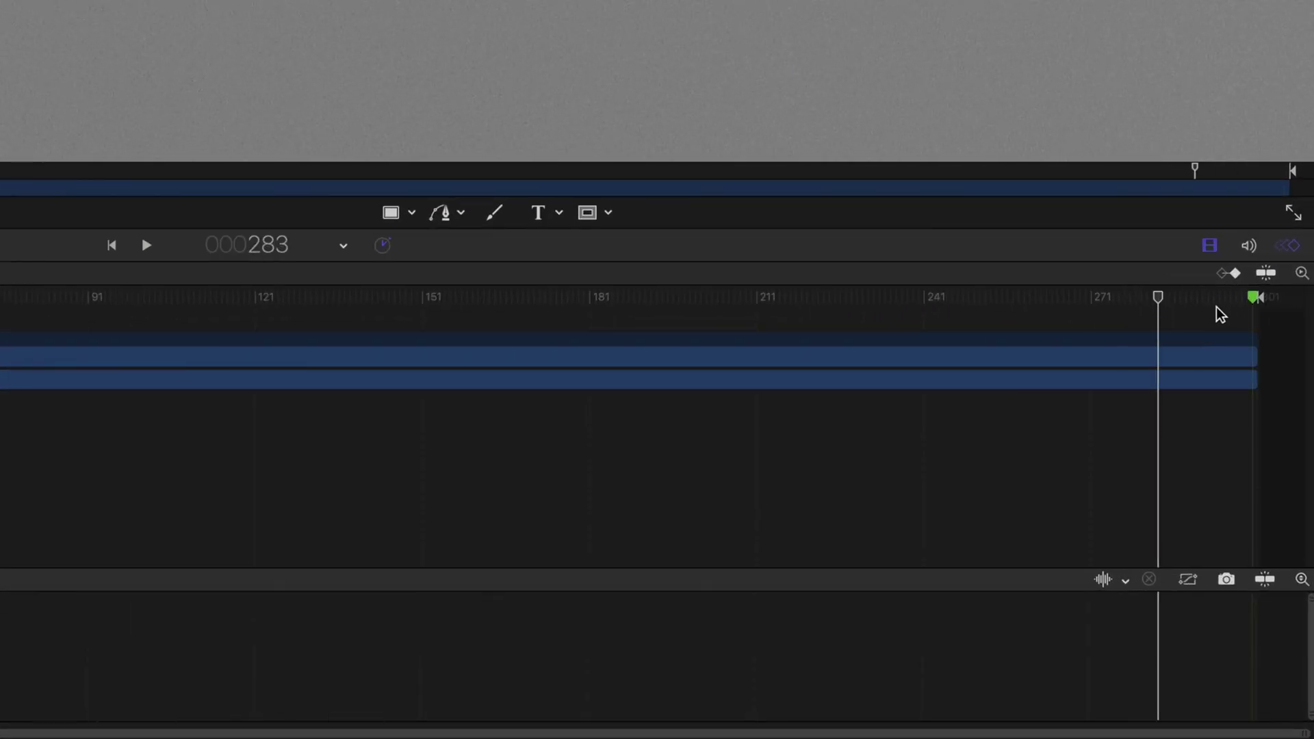
pyautogui.click(1251, 302)
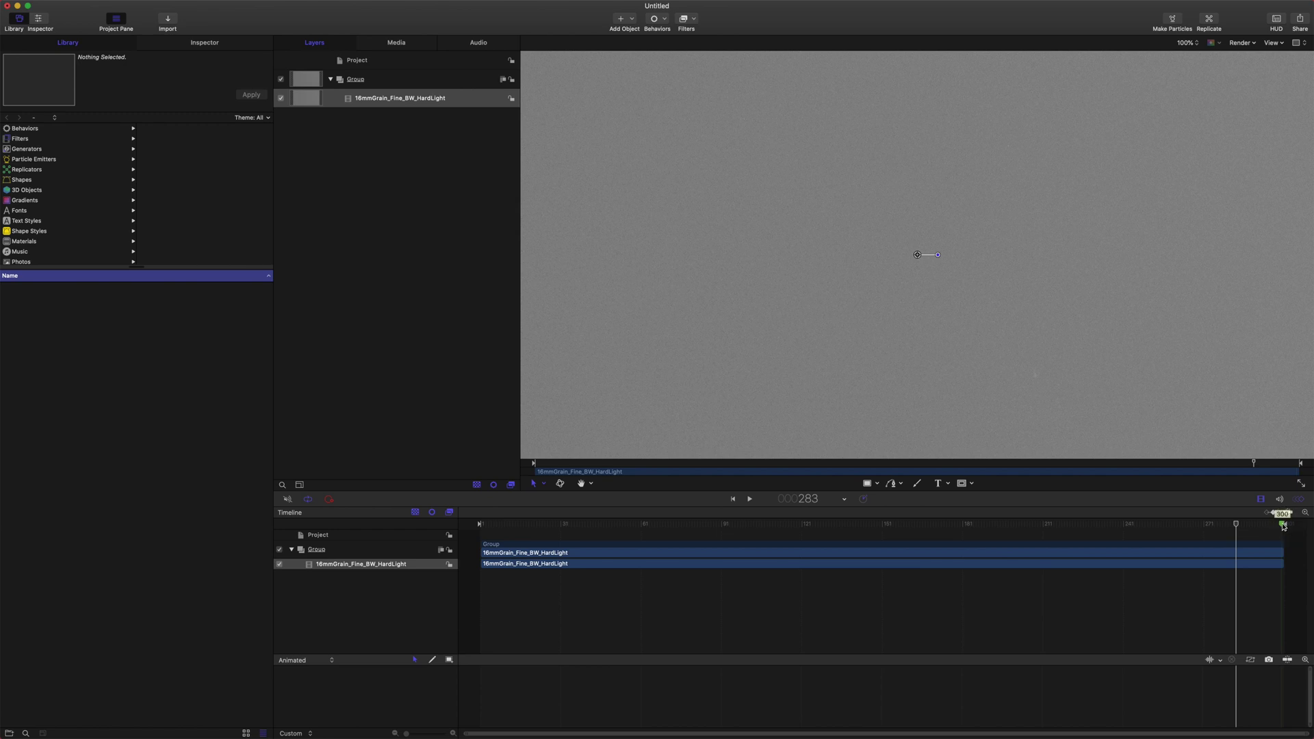
pyautogui.doubleClick(1283, 525)
# Change the frame-300 marker's type to Project Loop End and confirm.
pyautogui.click(627, 264)
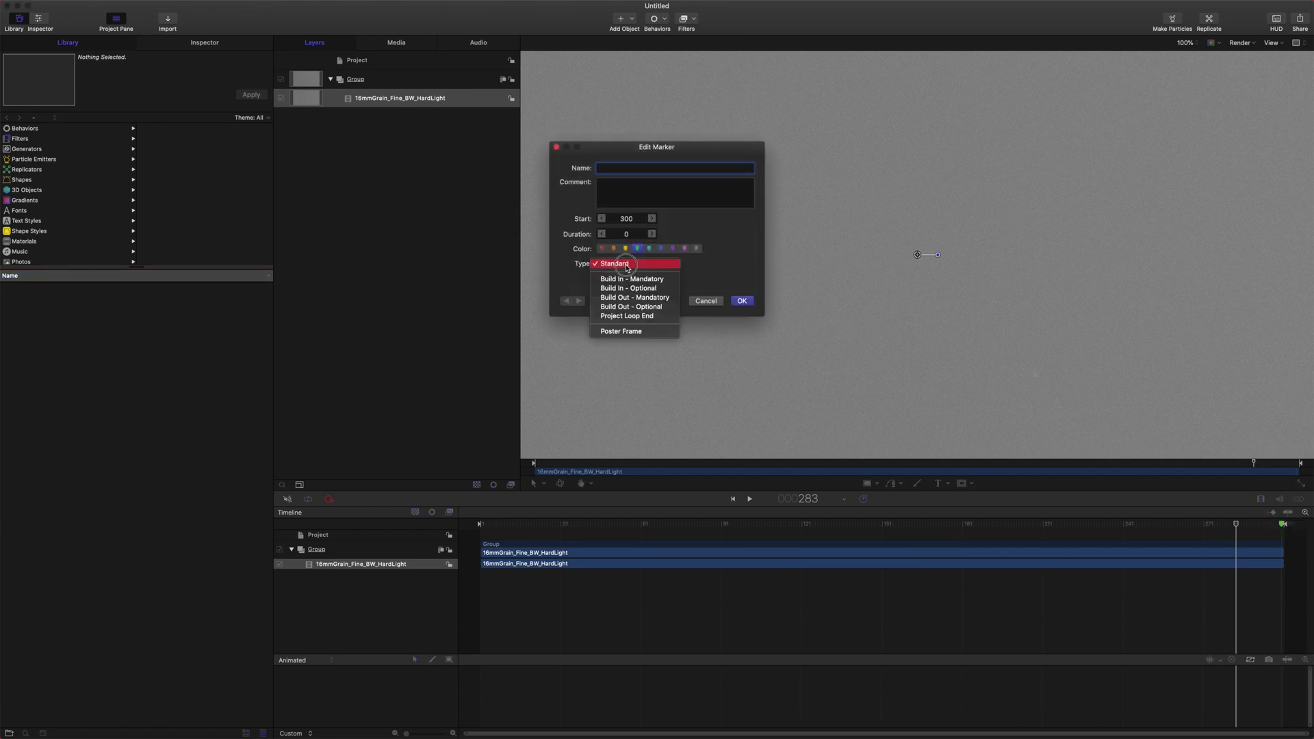
pyautogui.click(646, 317)
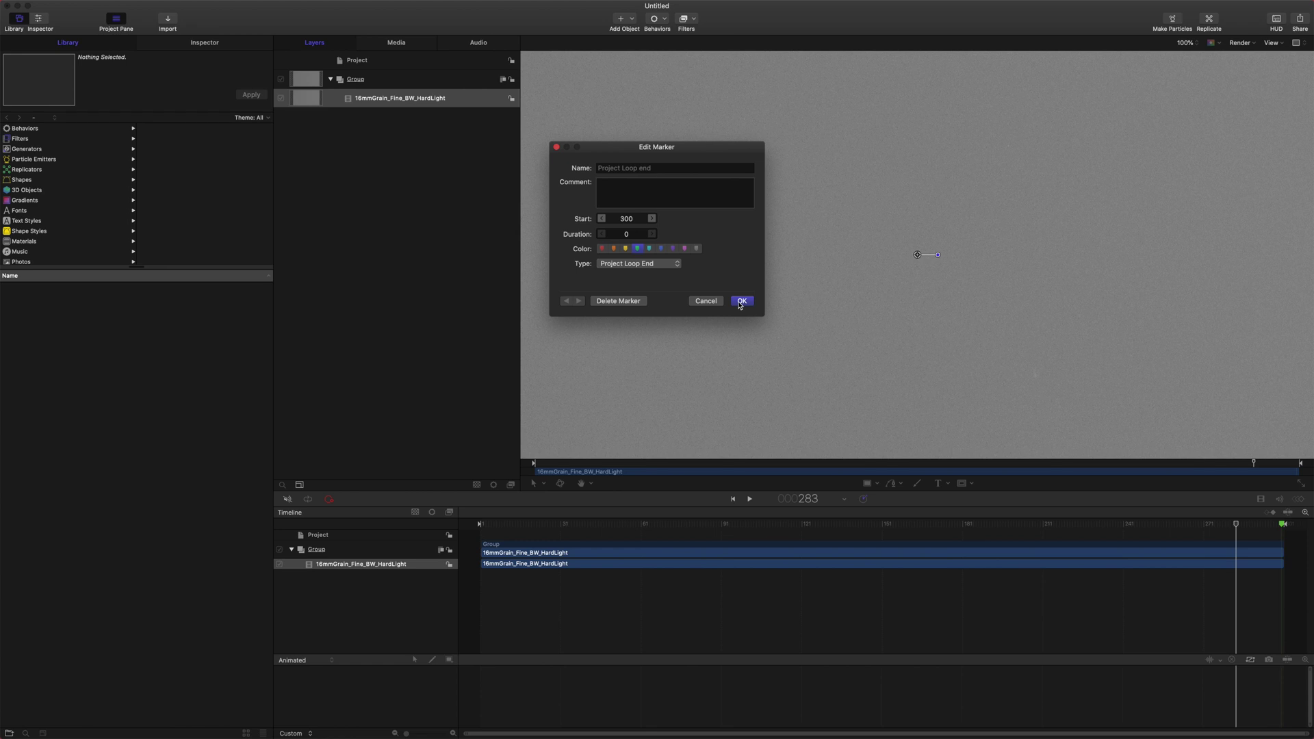
pyautogui.click(739, 305)
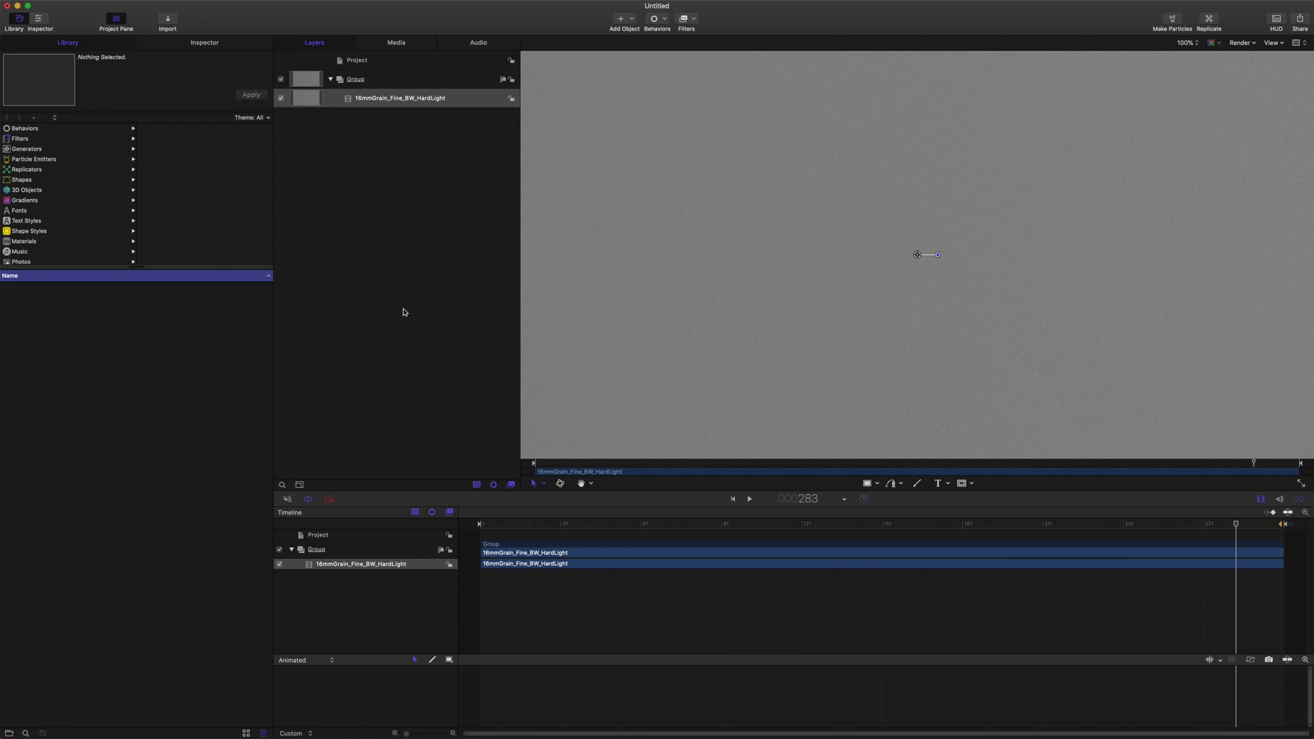
# Open the publish settings and file the template under the Film Grain category.
pyautogui.click(67, 2)
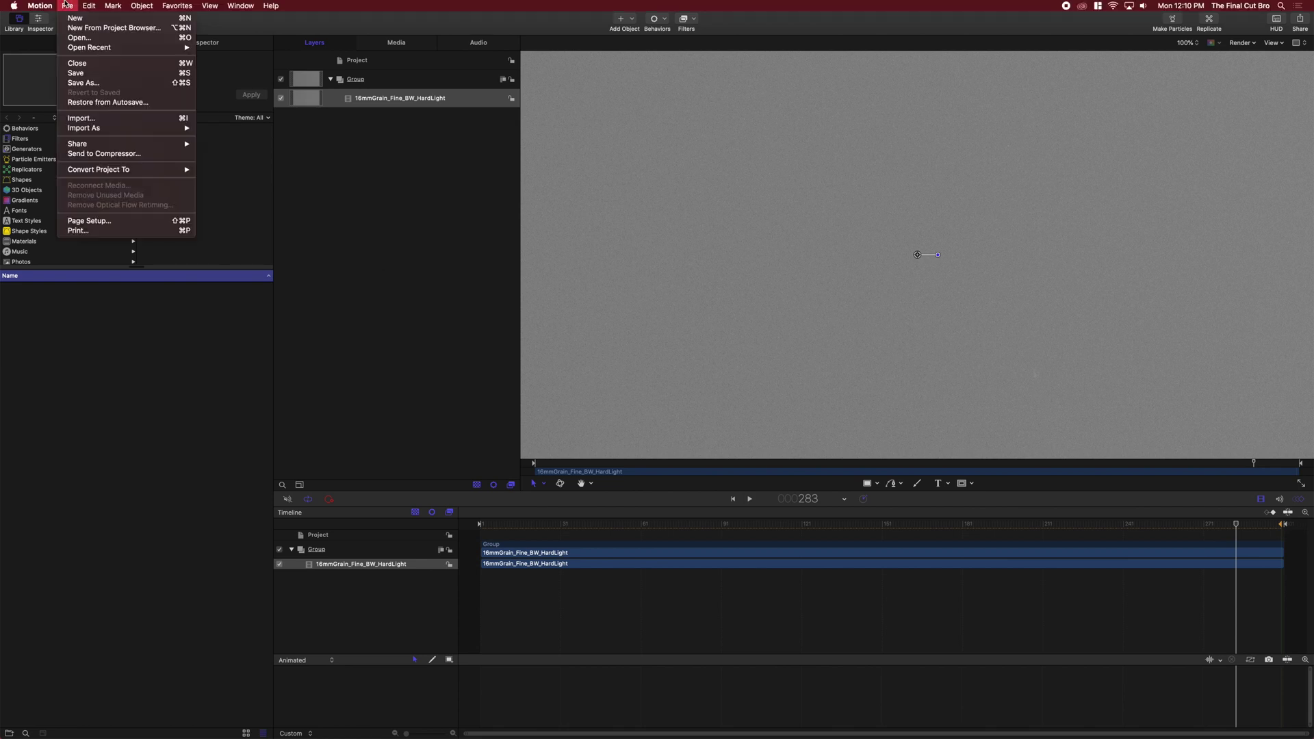
pyautogui.click(105, 73)
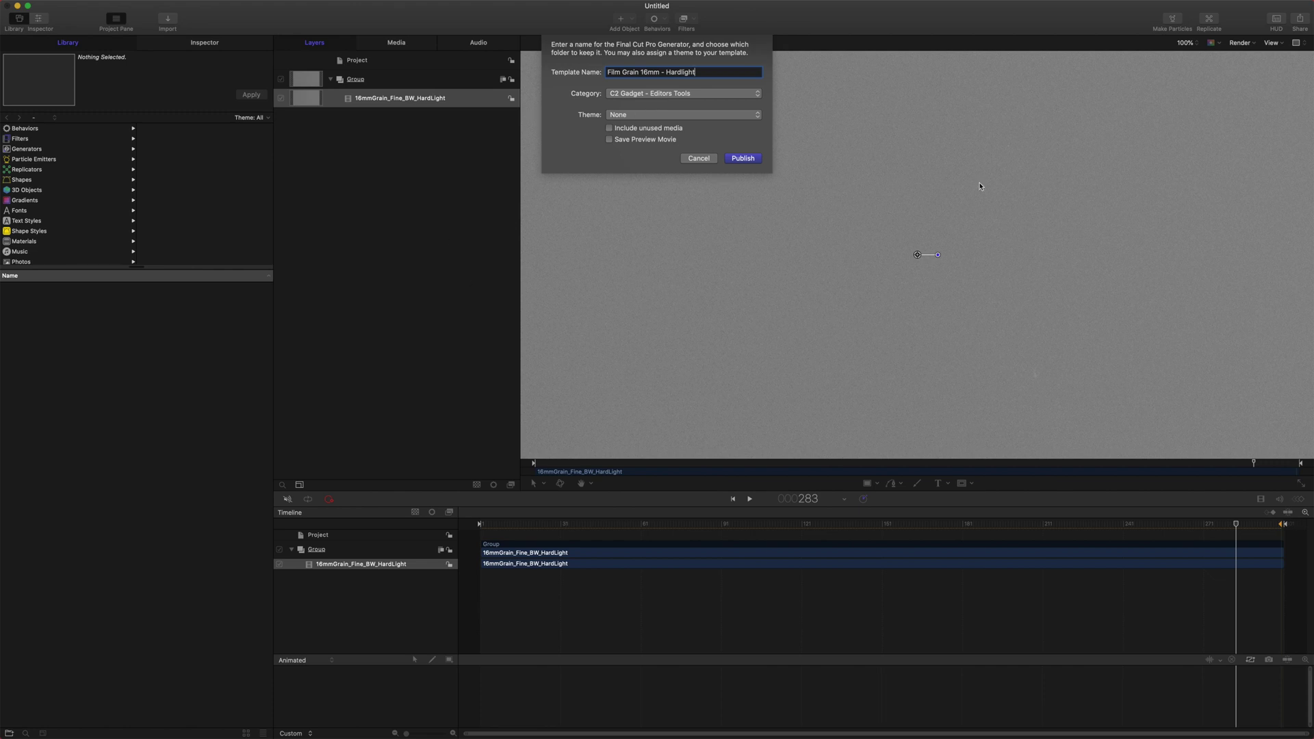
pyautogui.click(642, 100)
pyautogui.click(646, 139)
pyautogui.click(614, 96)
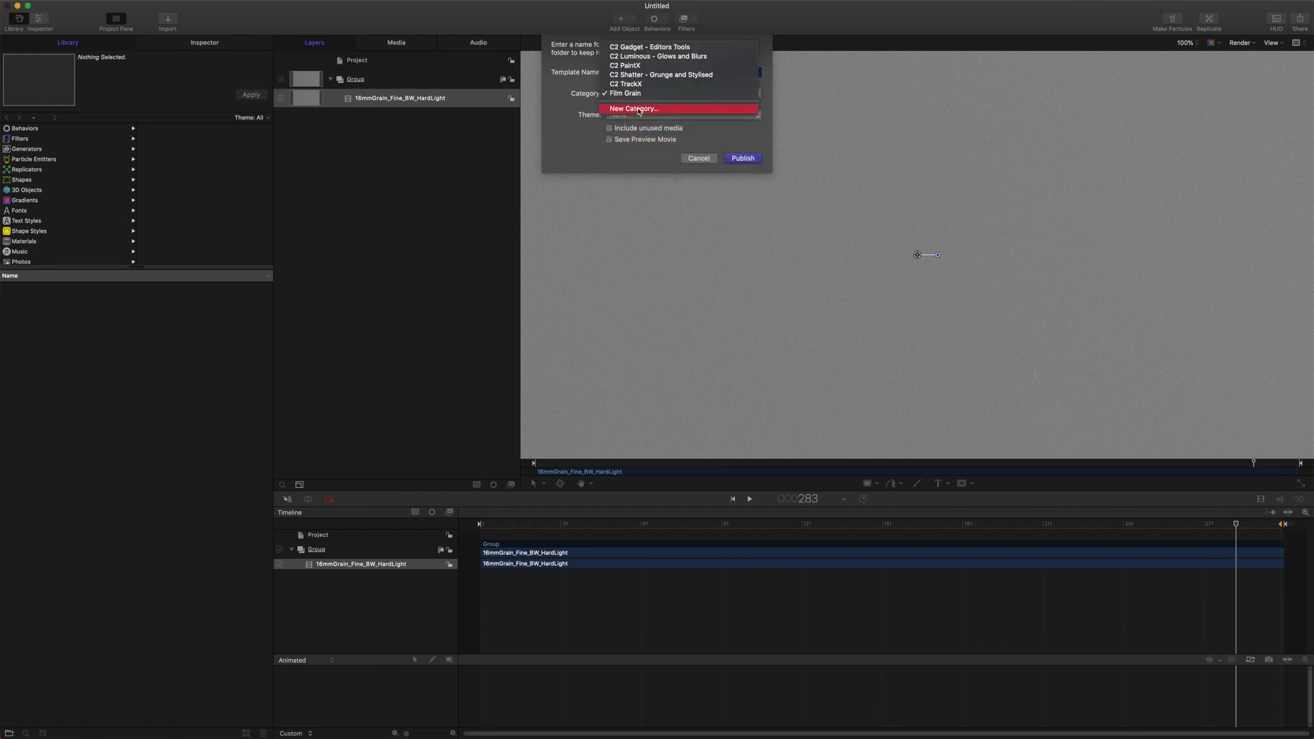
# Assign the 16mm theme and publish the generator to Final Cut Pro.
pyautogui.click(625, 93)
pyautogui.click(620, 115)
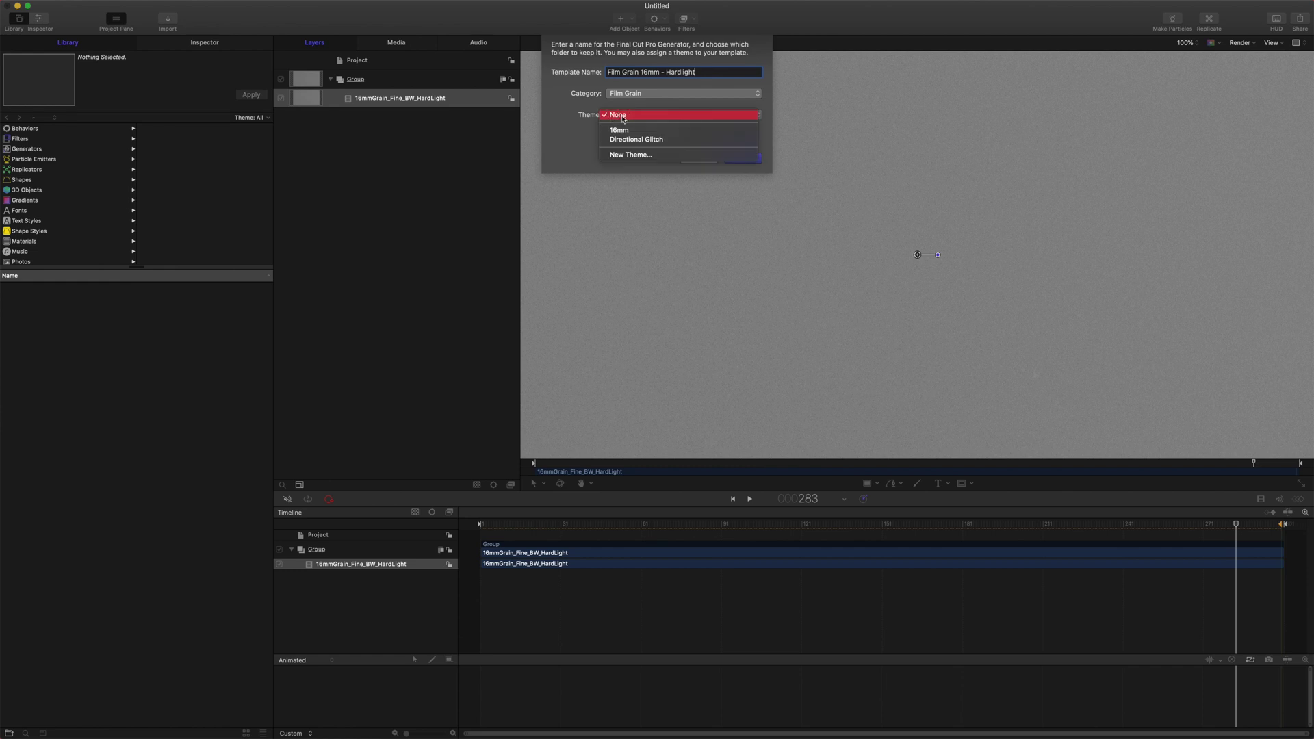
pyautogui.click(620, 130)
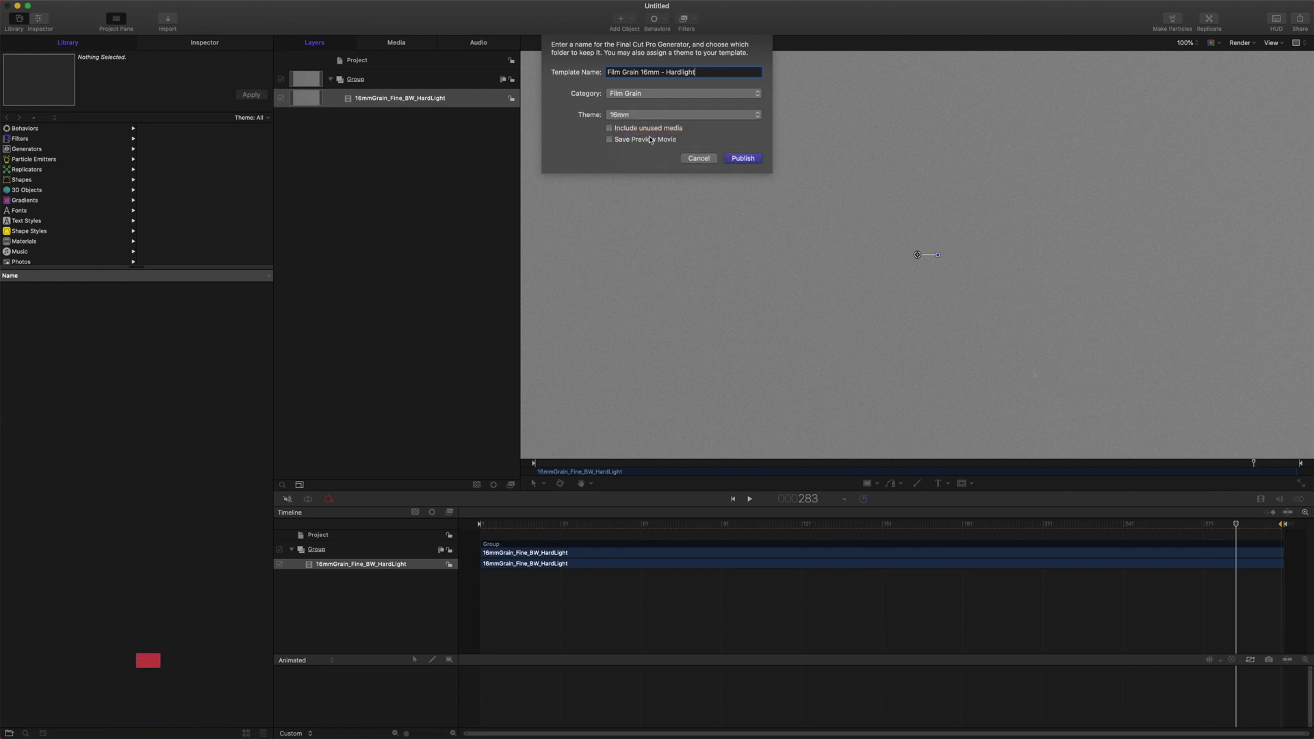
pyautogui.click(743, 159)
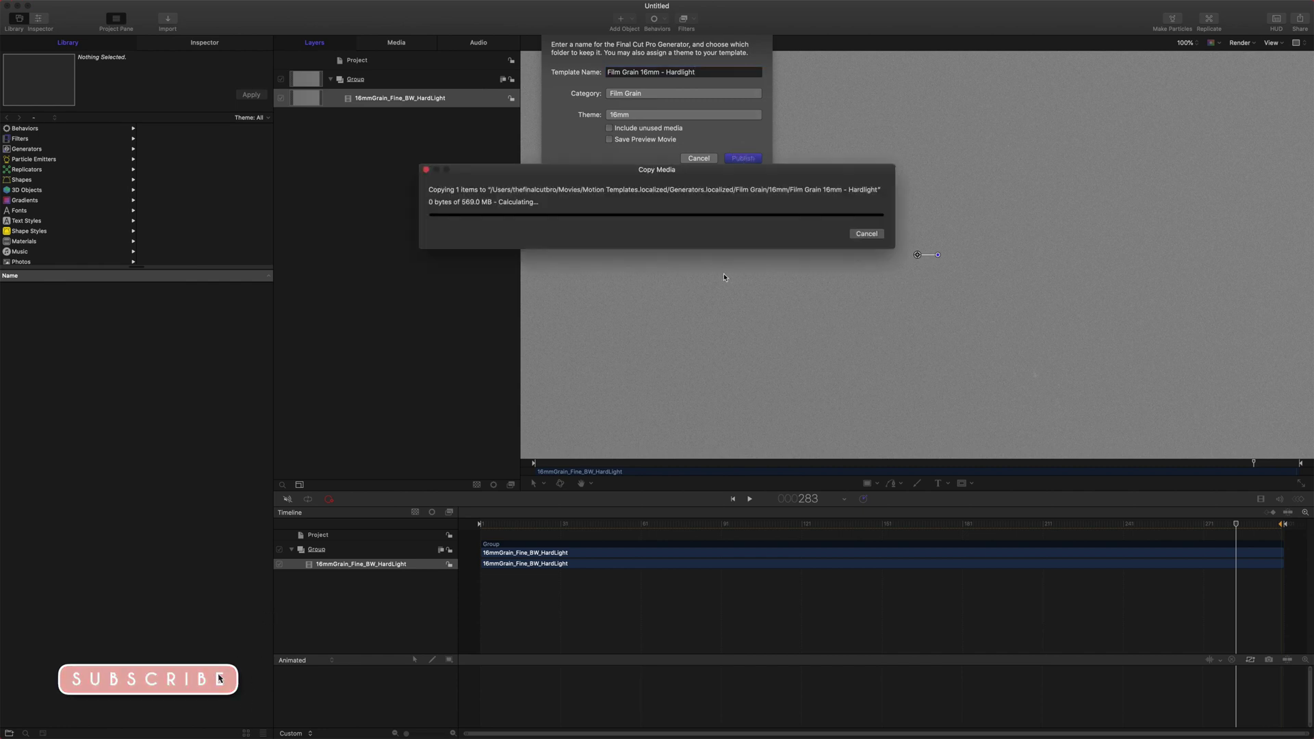
# Back in Final Cut Pro, show the Film Grain category in the Titles and Generators browser.
pyautogui.moveTo(620, 729)
pyautogui.click(618, 726)
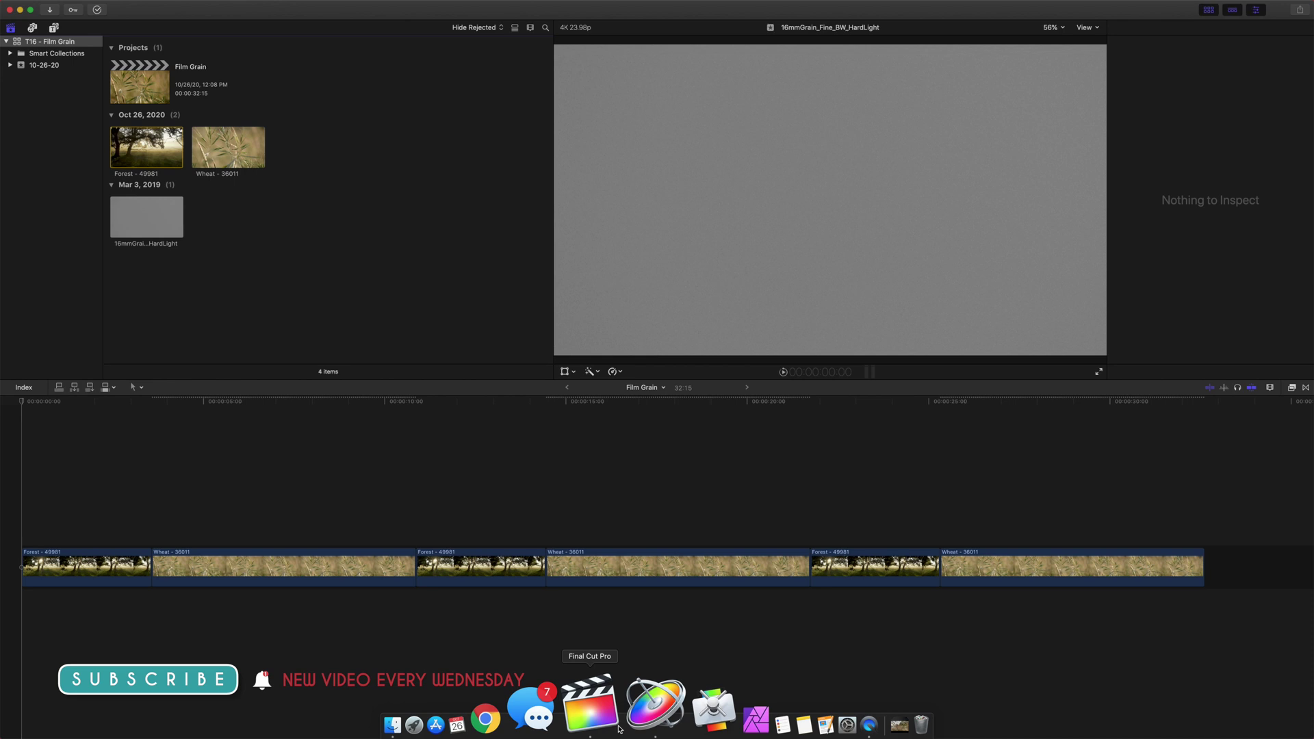
pyautogui.click(139, 216)
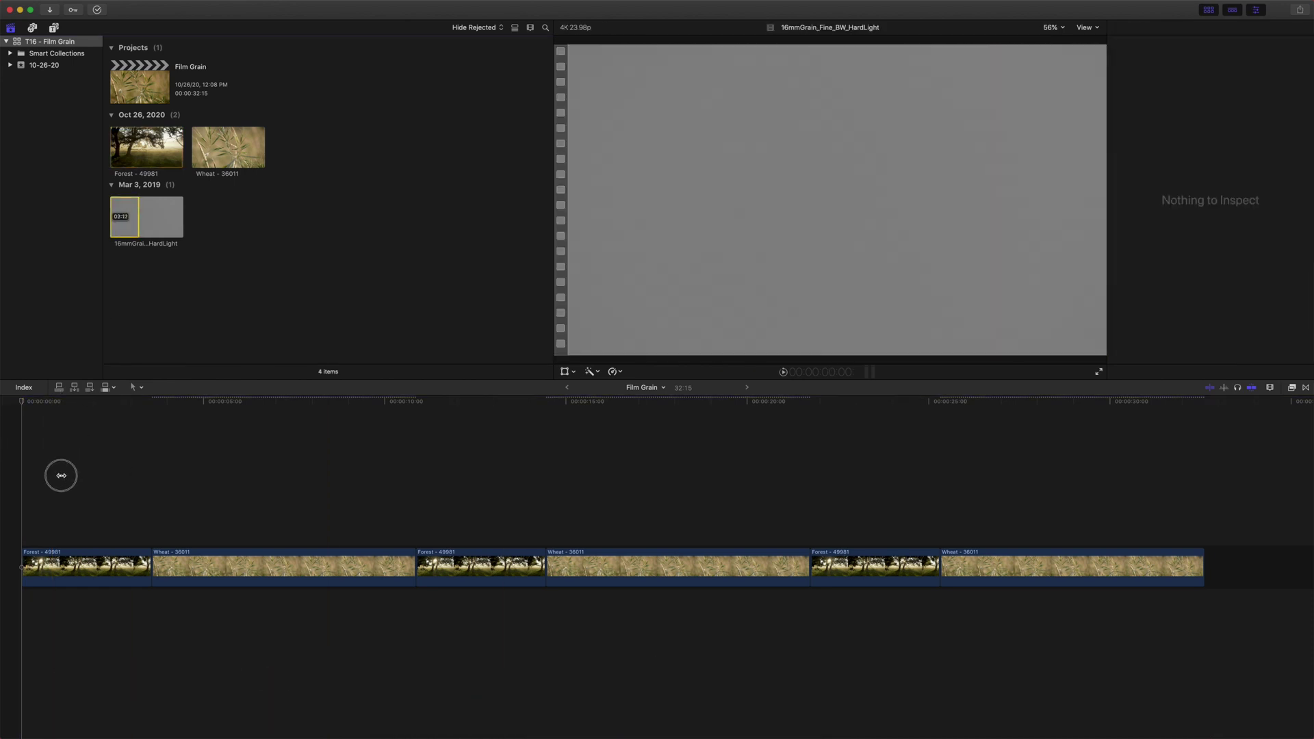
pyautogui.click(55, 28)
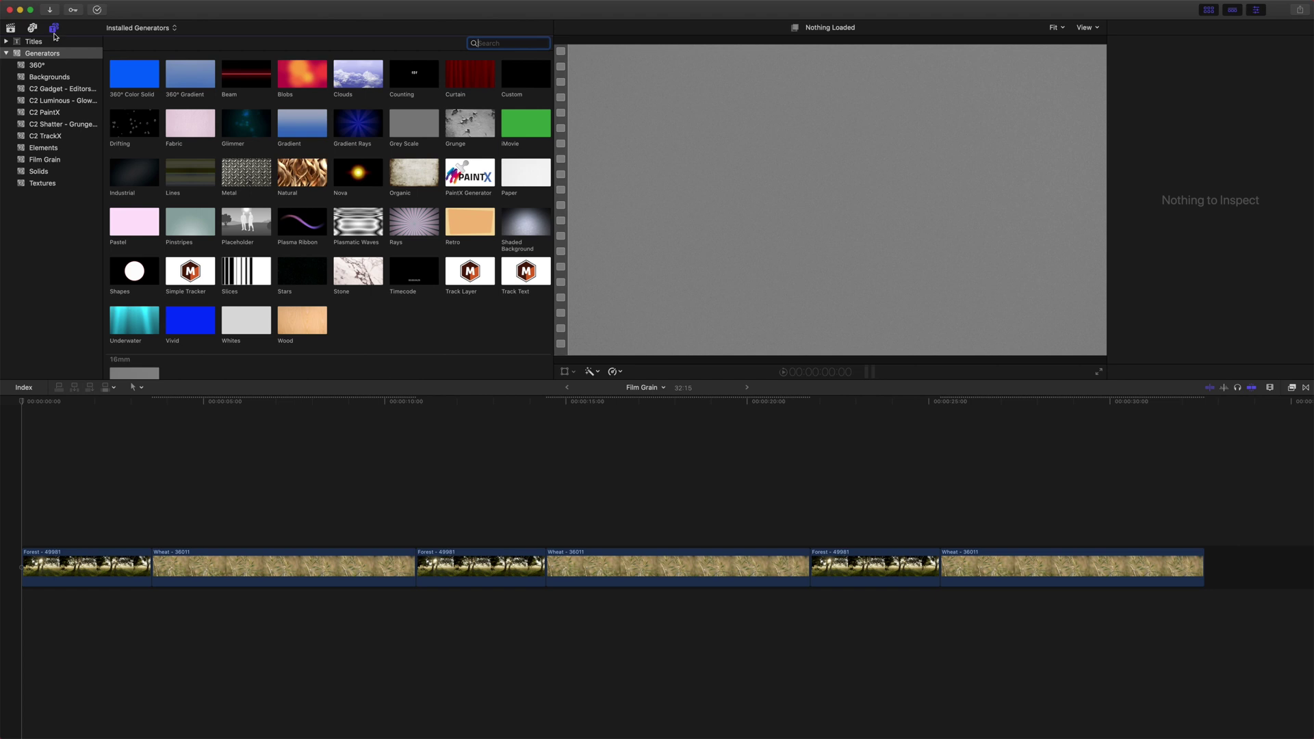
pyautogui.click(39, 161)
# Connect the Film Grain 16mm - Hardlight generator above the footage and extend it to 32:15.
pyautogui.moveTo(134, 85); pyautogui.dragTo(25, 514)
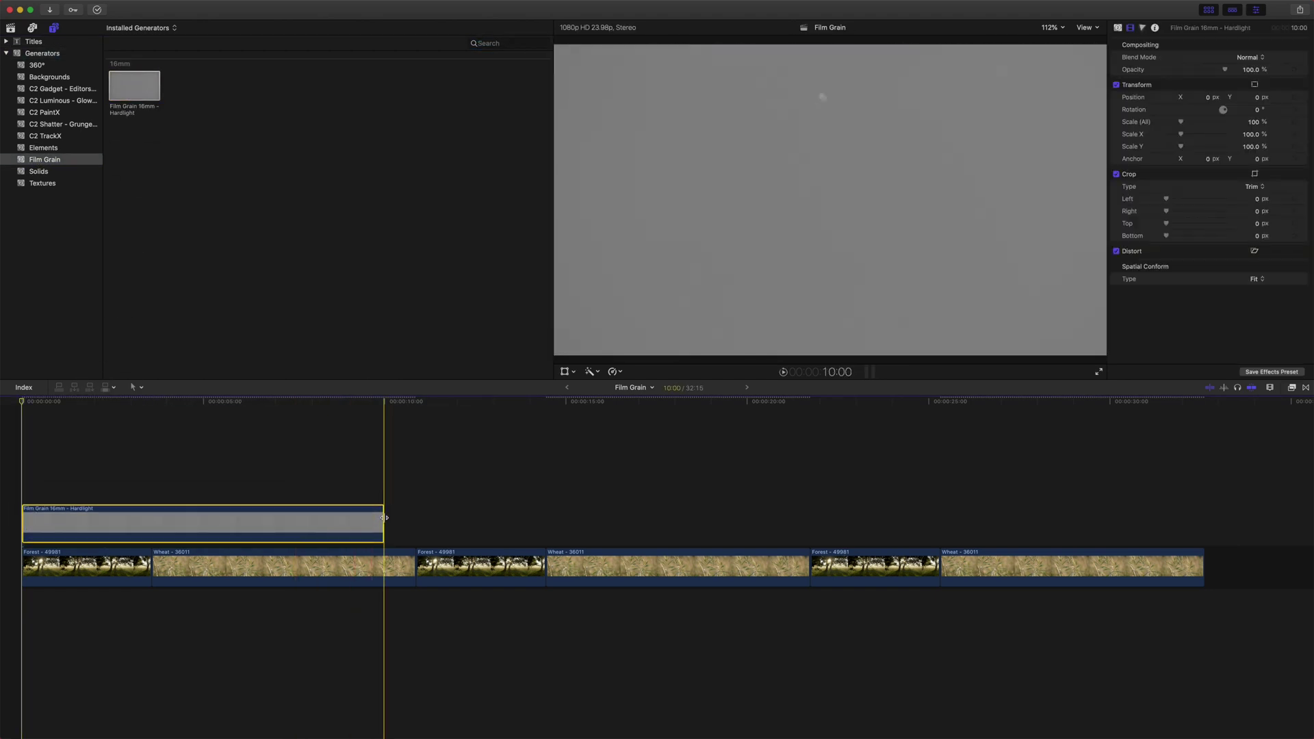
pyautogui.click(382, 414)
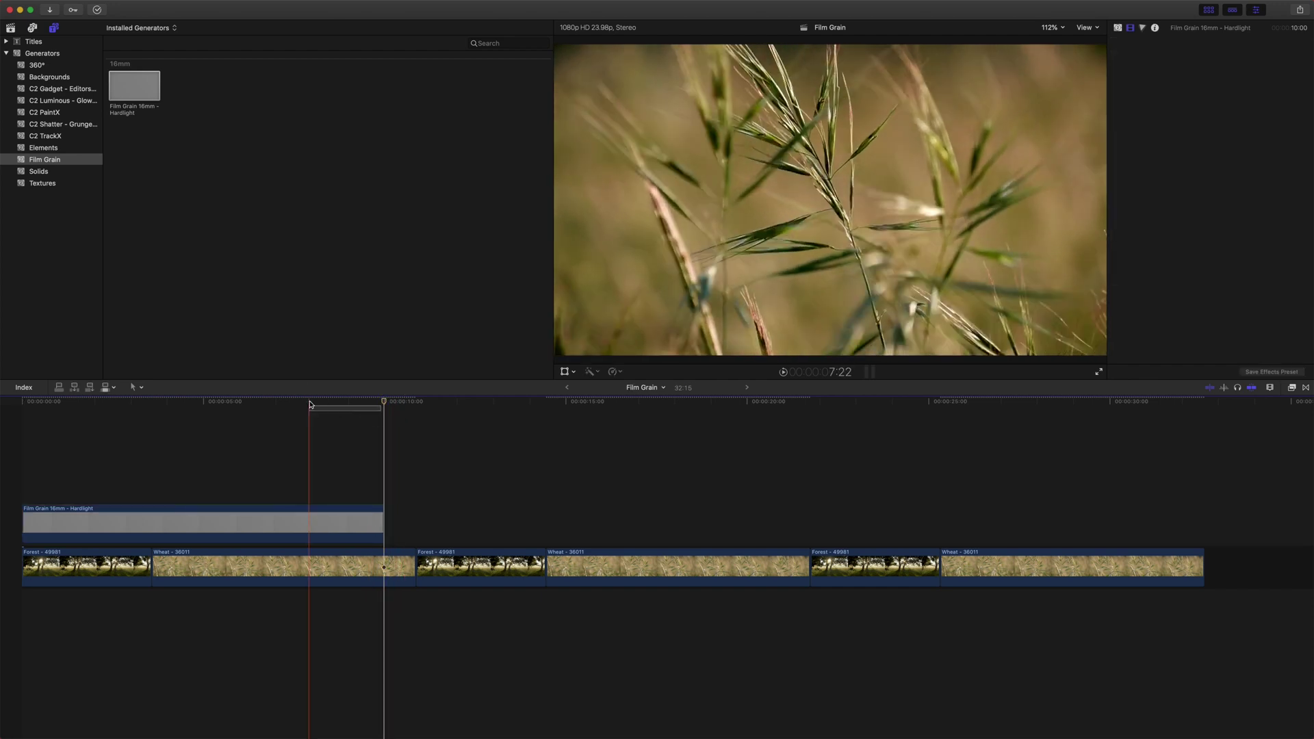
pyautogui.moveTo(383, 523); pyautogui.dragTo(1202, 446)
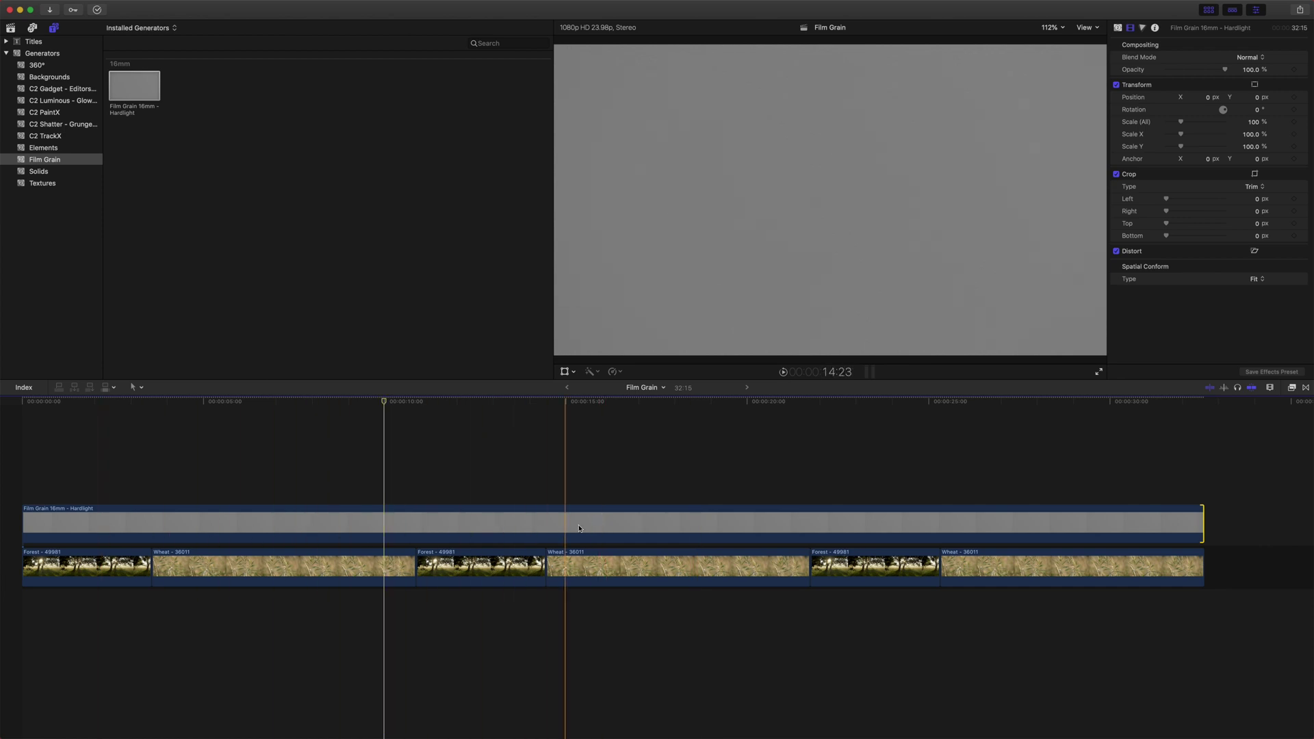
pyautogui.click(321, 539)
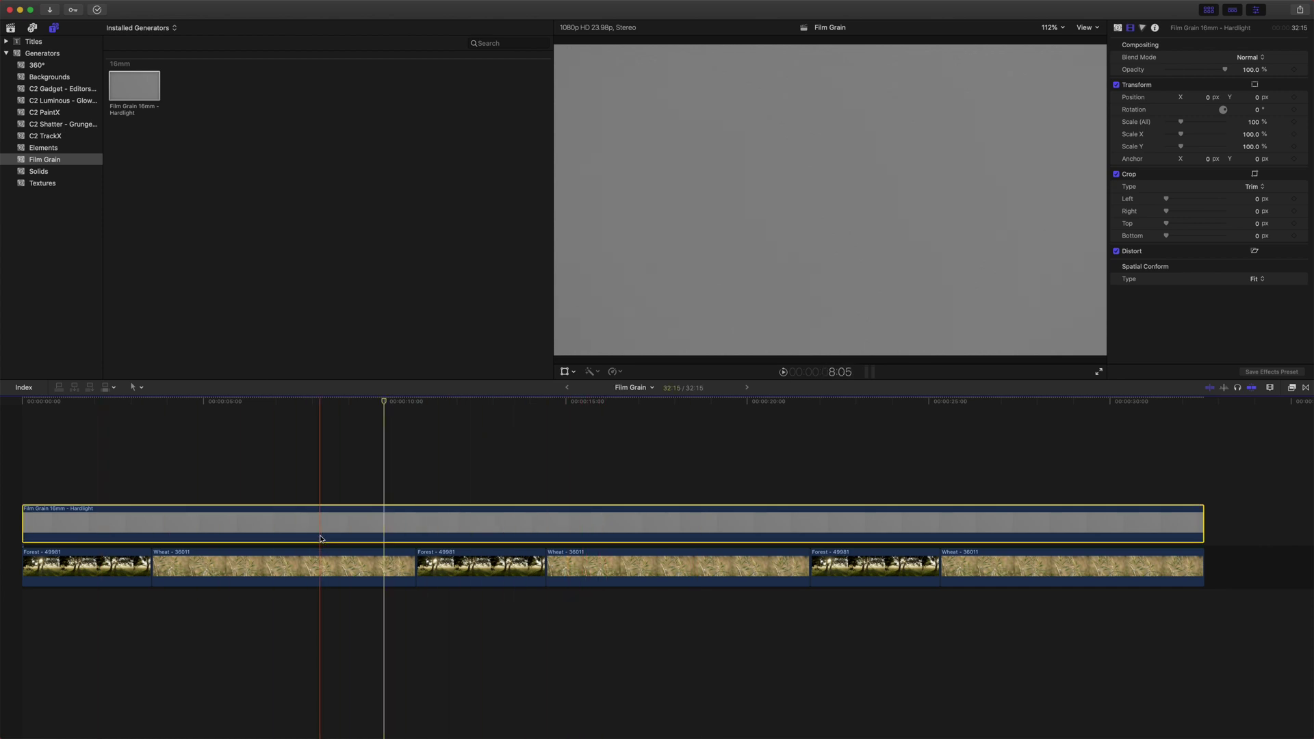
# Set the generator's Blend Mode to Hard Light and play back the grained footage.
pyautogui.click(1247, 58)
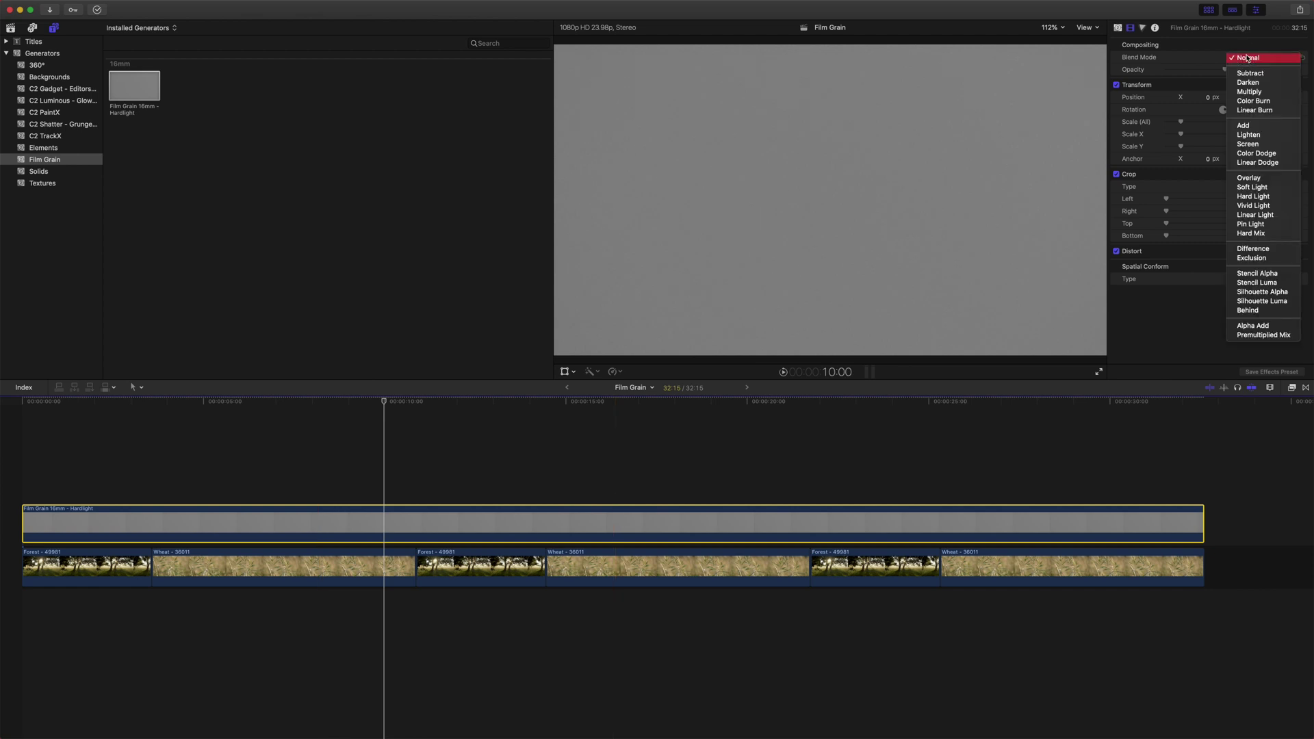
pyautogui.click(1280, 197)
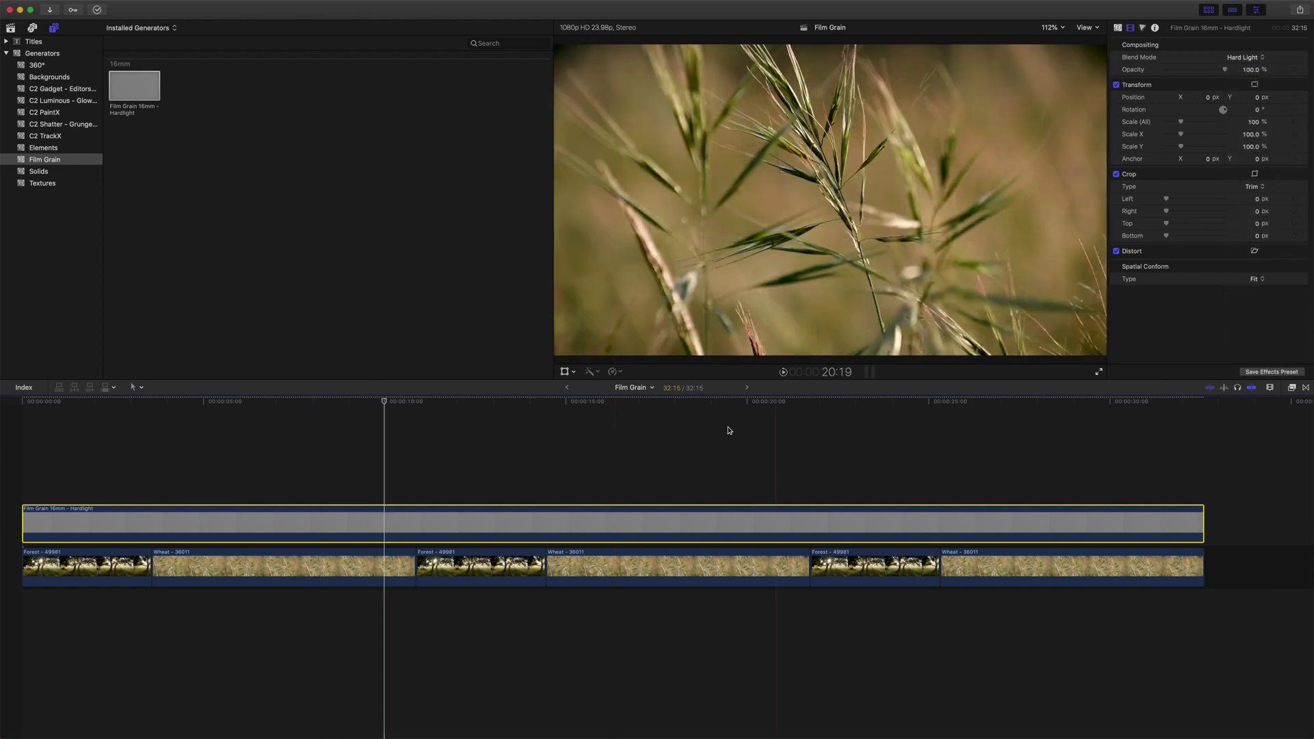
pyautogui.press('space')
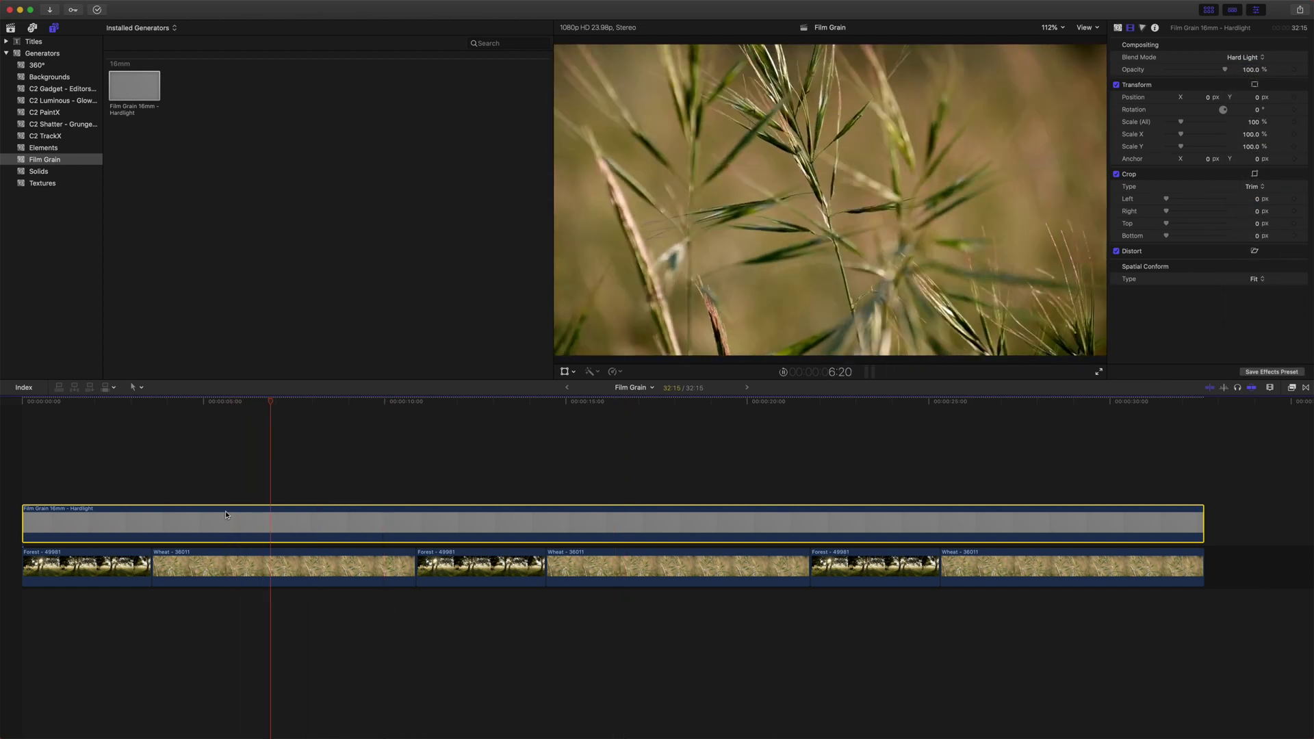